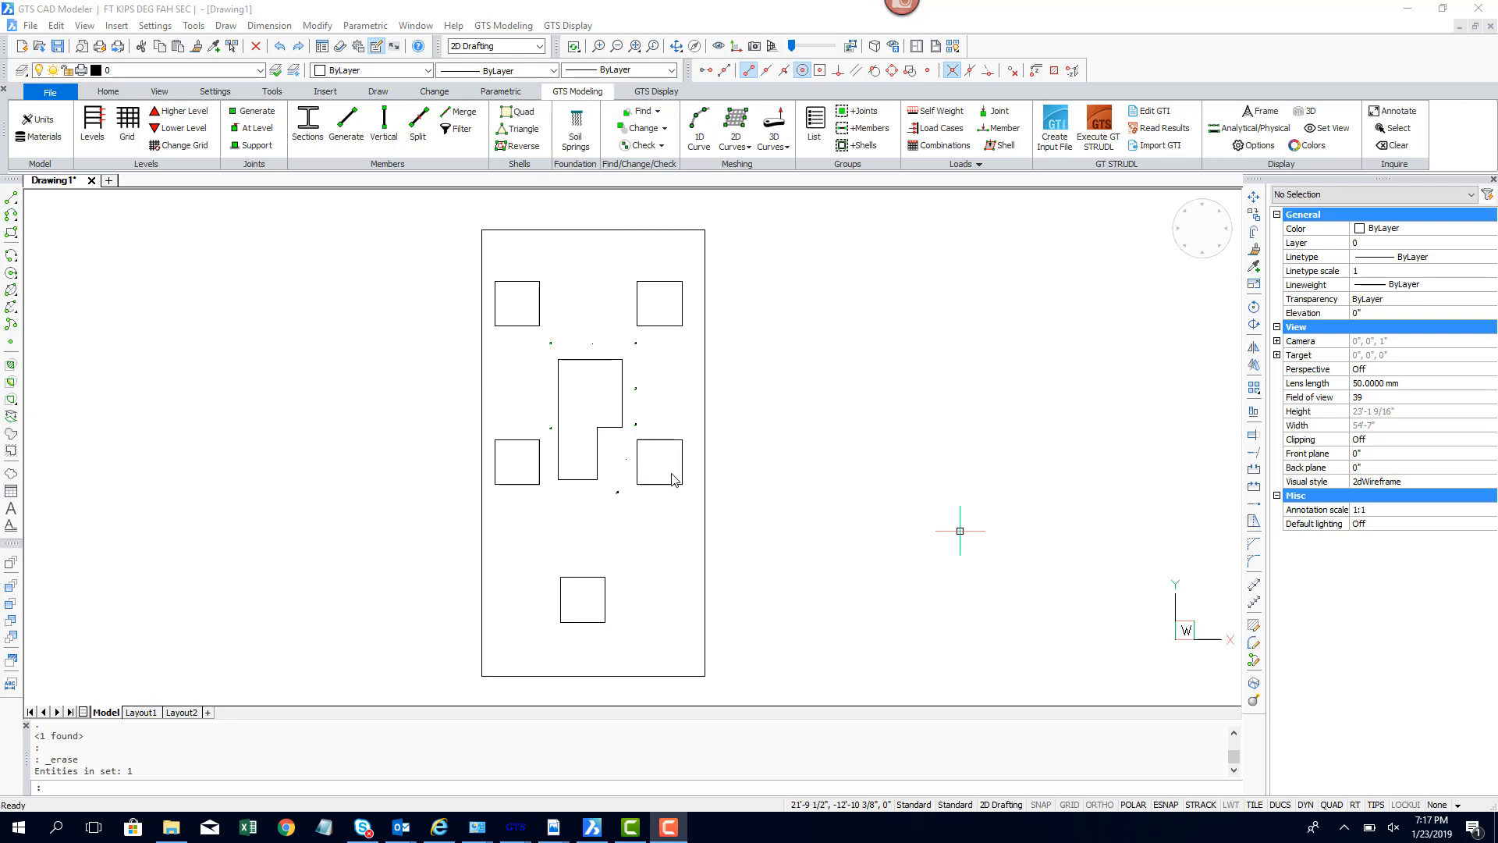
{"action": "scroll", "coordinate": [664, 467], "scroll_direction": "up", "scroll_amount": 2}
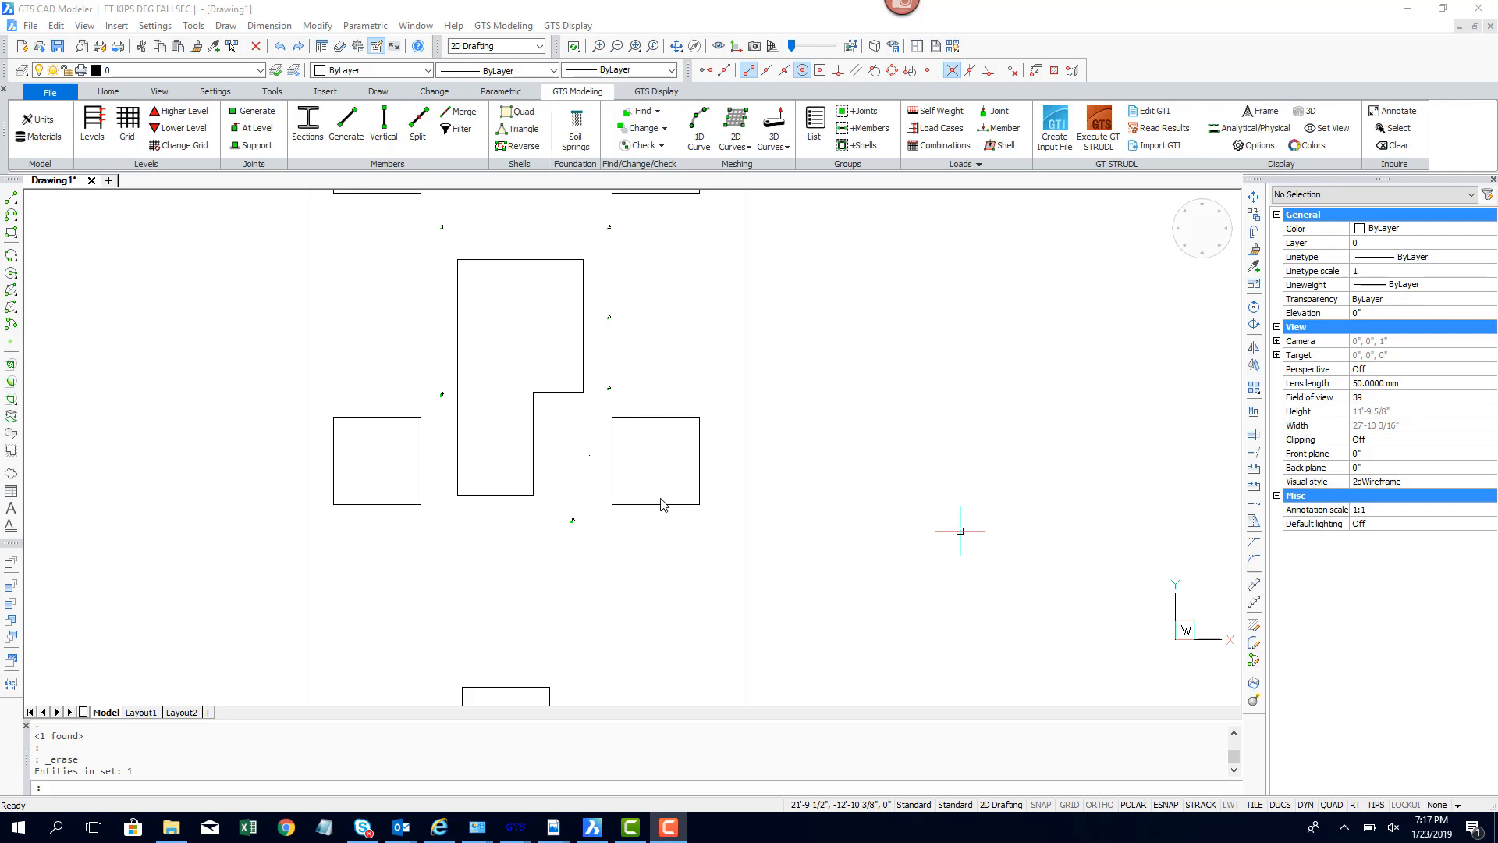
{"action": "scroll", "coordinate": [581, 525], "scroll_direction": "up", "scroll_amount": 4}
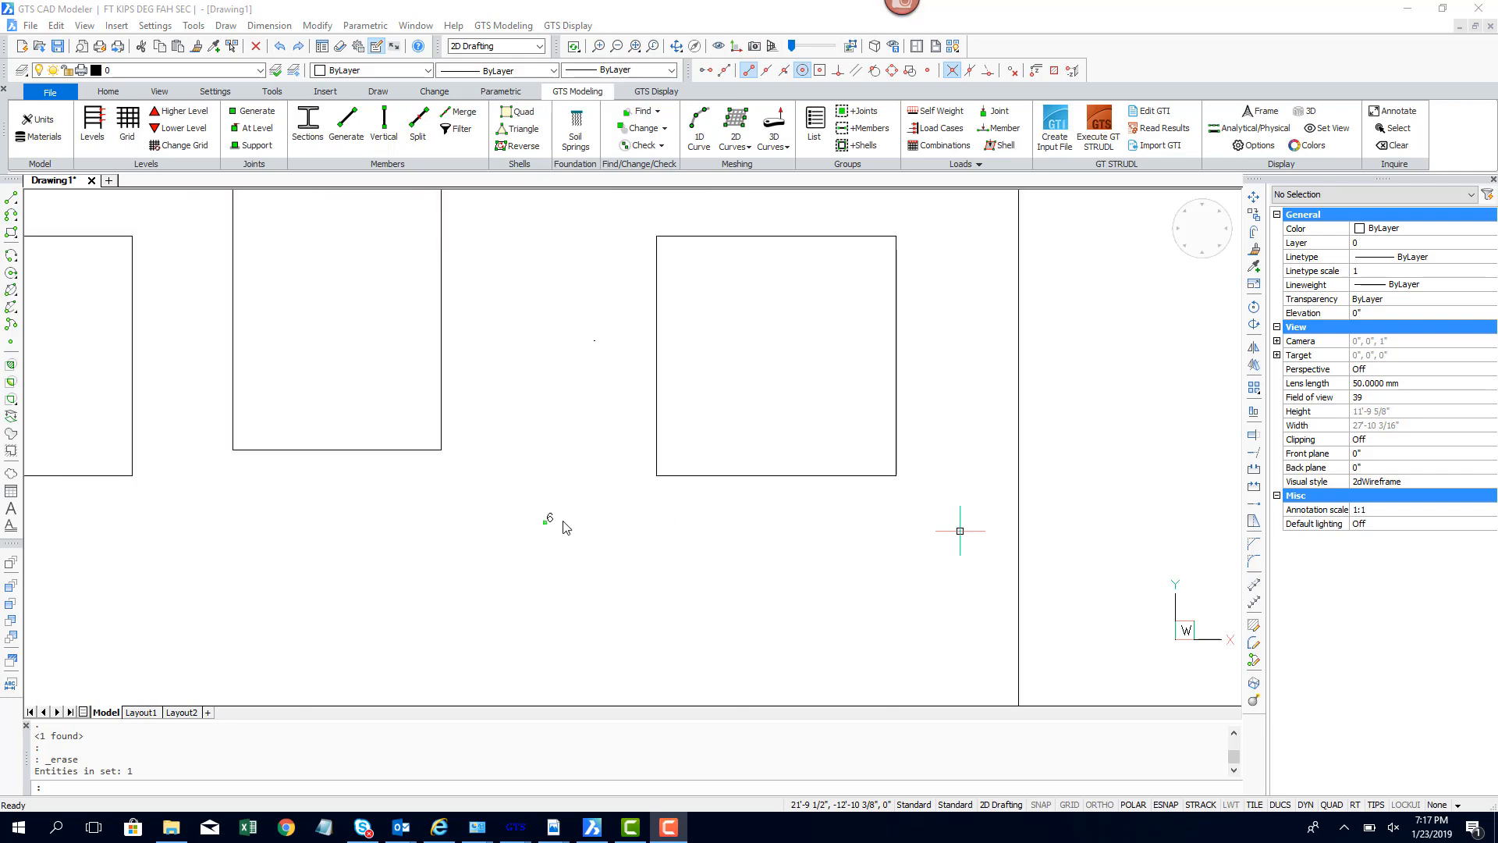
{"action": "scroll", "coordinate": [554, 531], "scroll_direction": "down", "scroll_amount": 2}
{"action": "scroll", "coordinate": [552, 534], "scroll_direction": "down", "scroll_amount": 5}
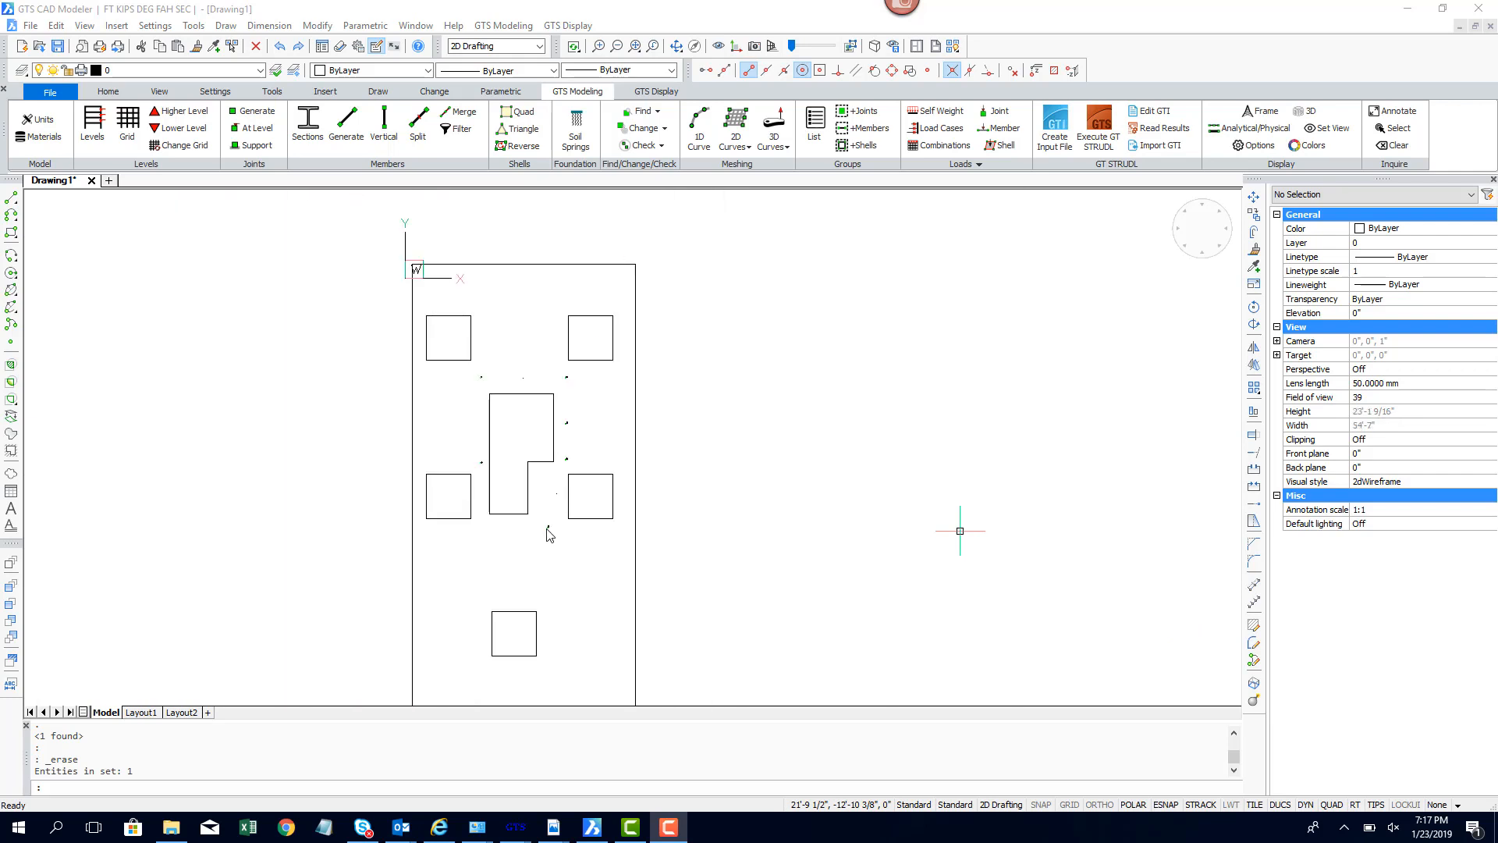
{"action": "middle_click_drag", "start_coordinate": [562, 546], "coordinate": [596, 504]}
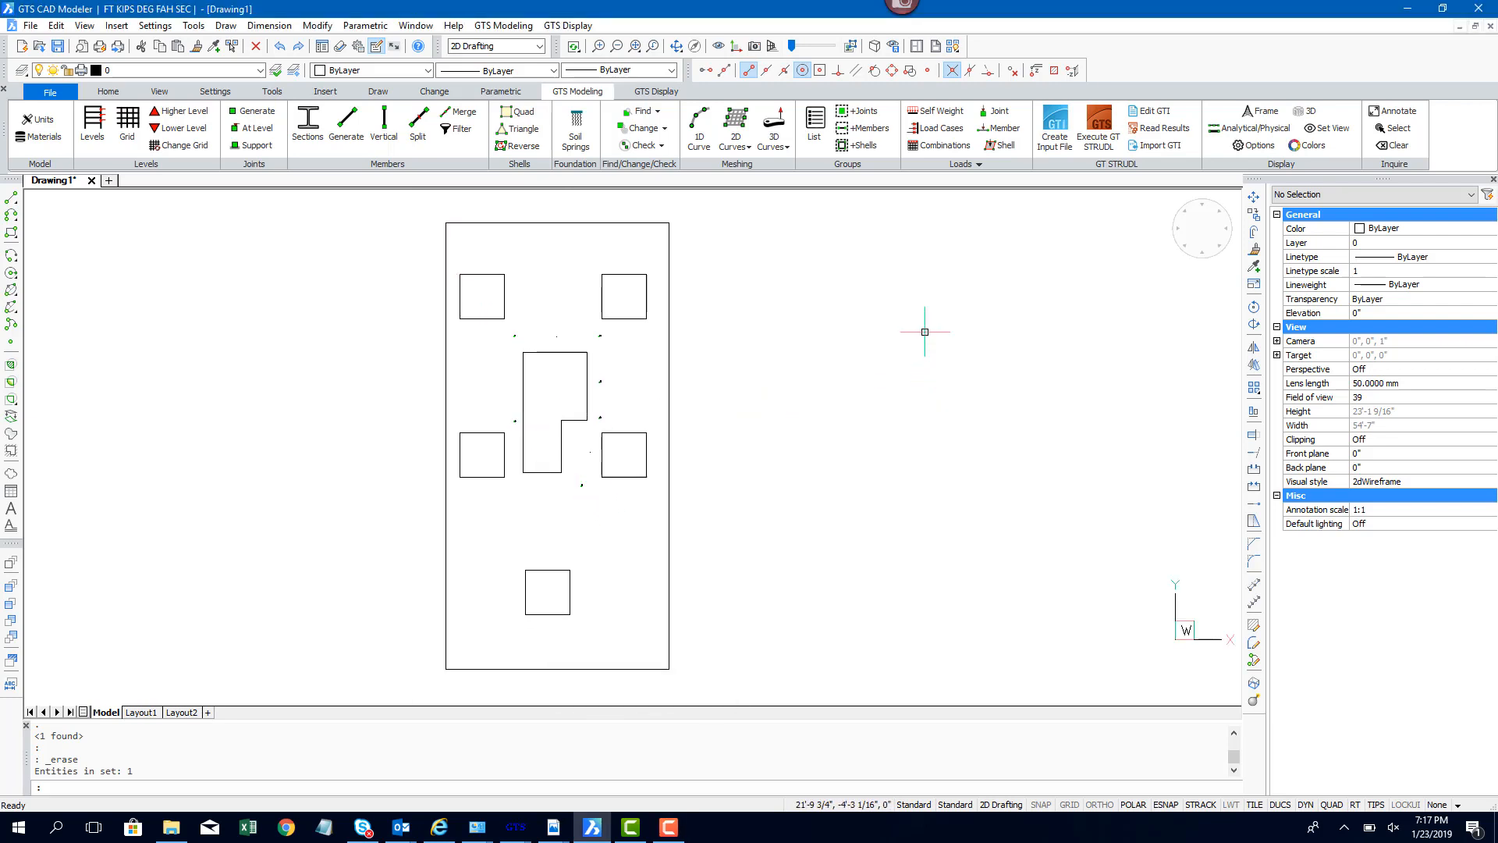
Step: Start a 2D Area mesh and select the outer slab rectangle as its external boundary
{"action": "left_click", "coordinate": [737, 147]}
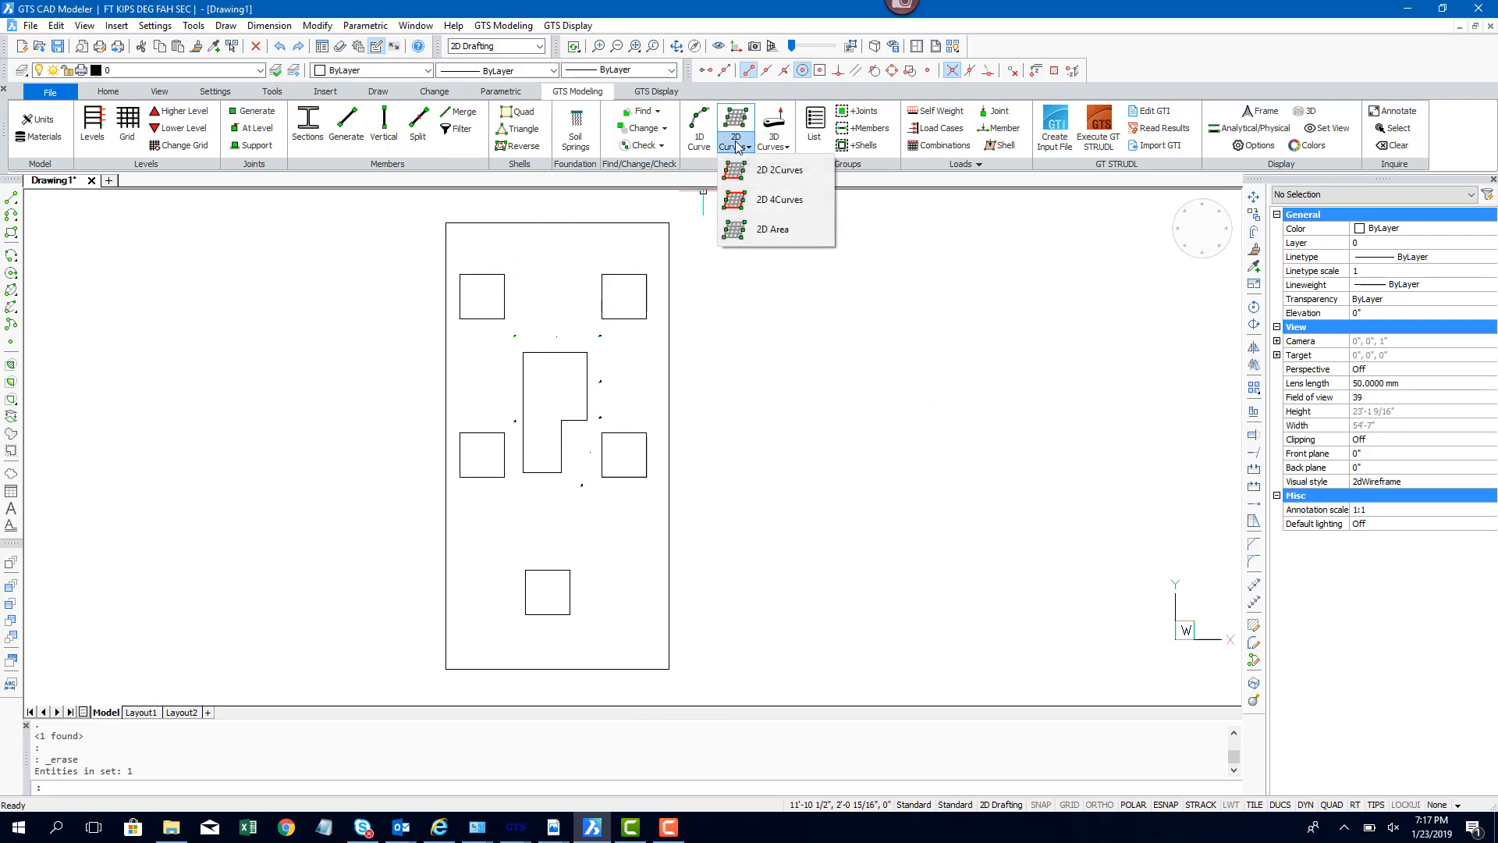
{"action": "left_click", "coordinate": [783, 239]}
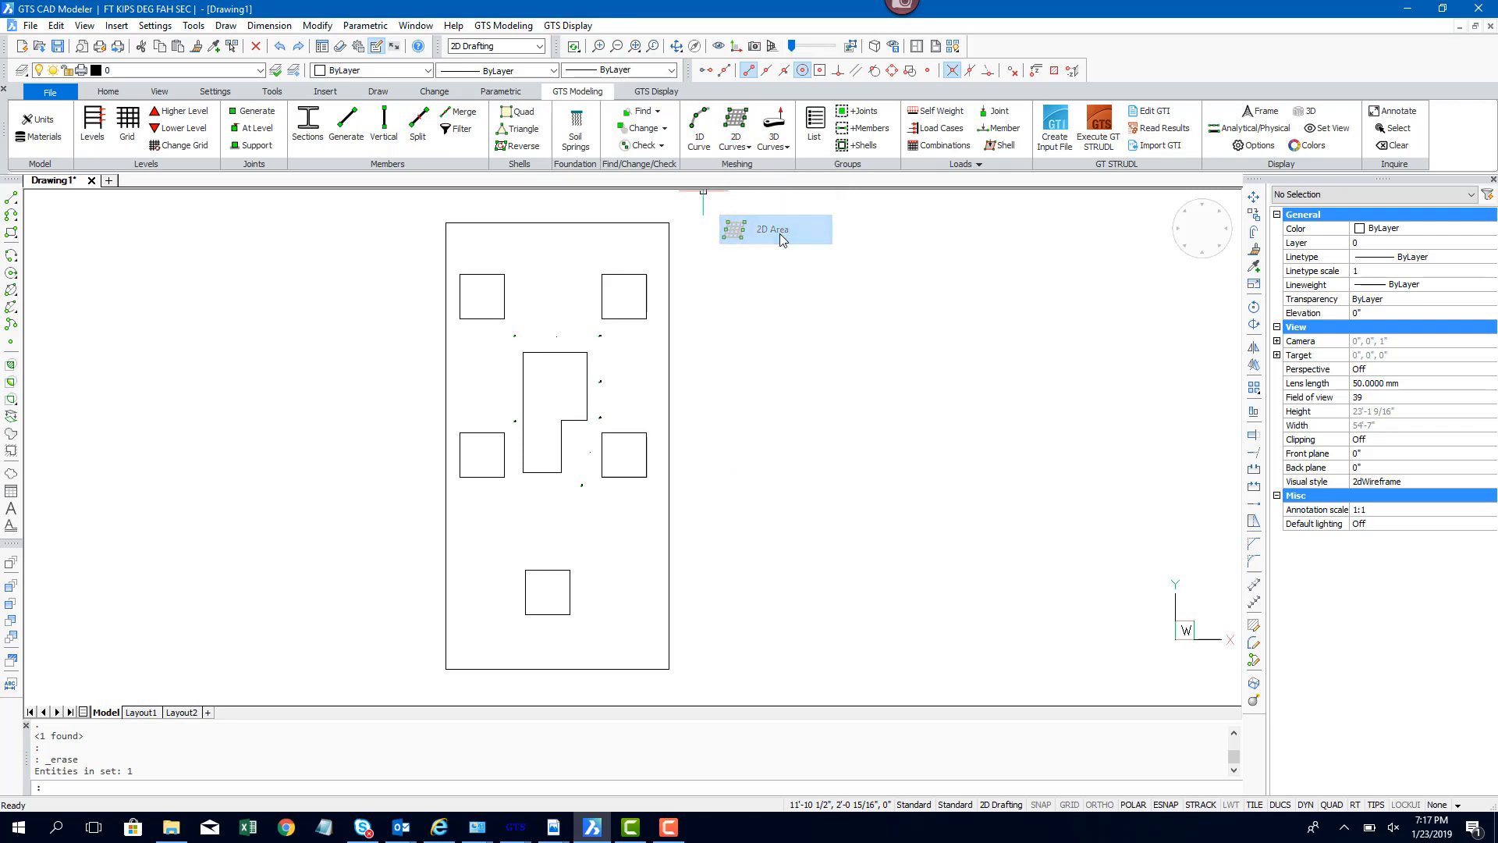
{"action": "left_click", "coordinate": [595, 221]}
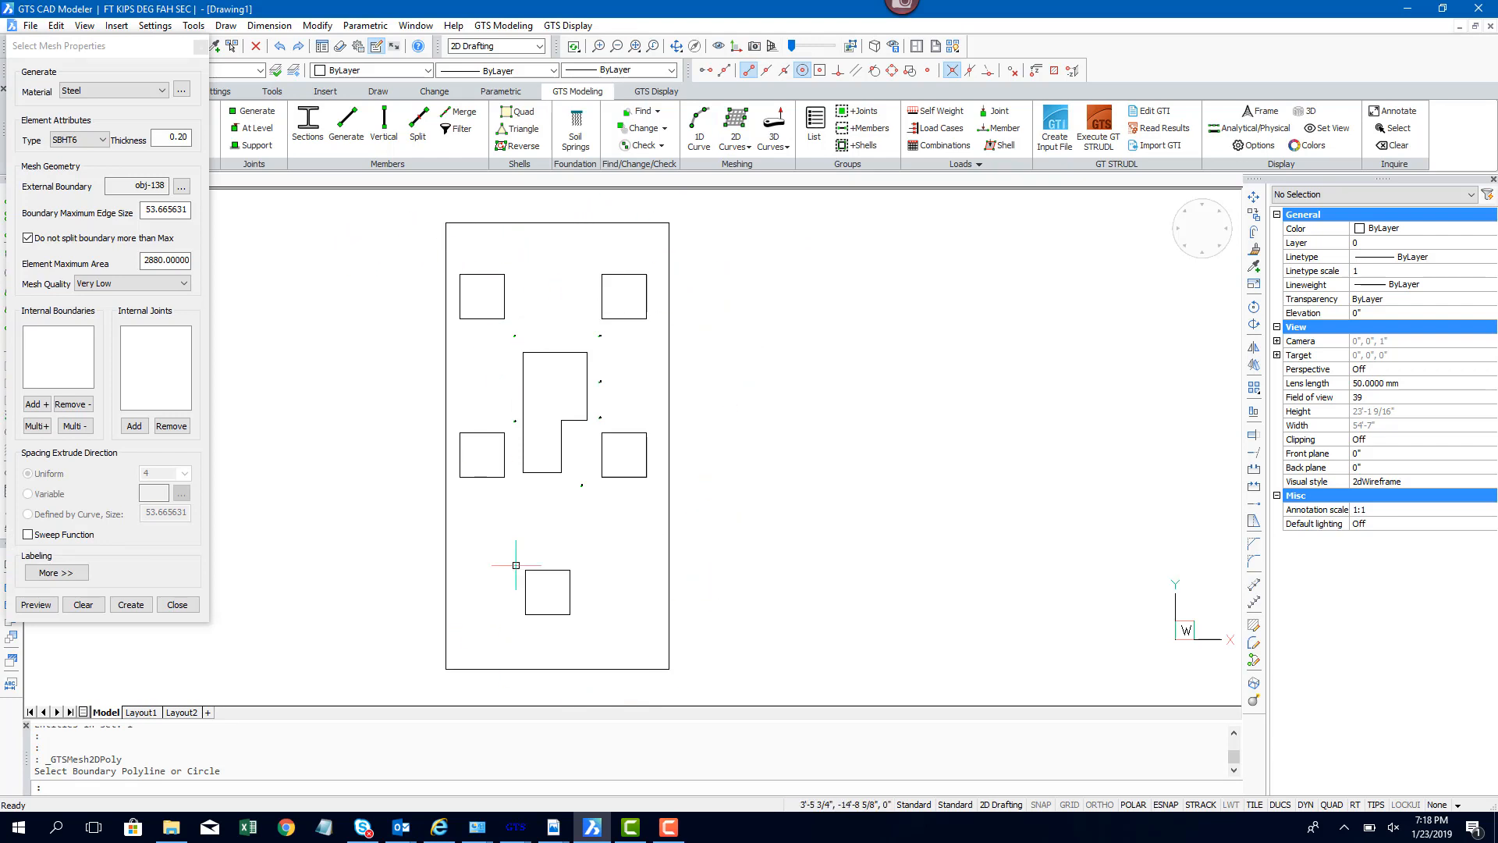
Step: Set the mesh material to Concrete and the element thickness to 24
{"action": "left_click", "coordinate": [162, 92]}
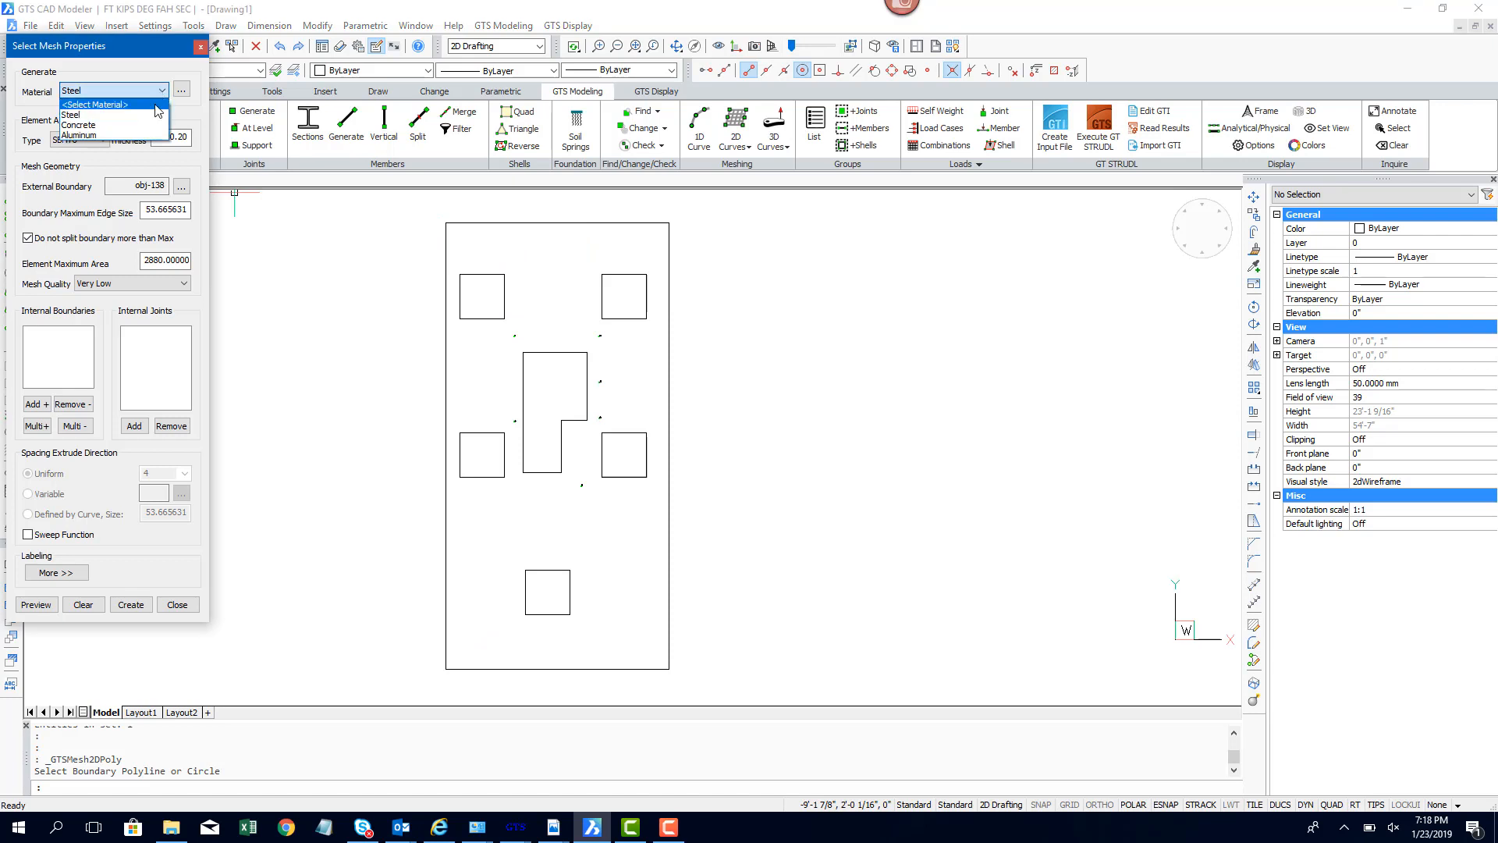
{"action": "left_click", "coordinate": [156, 126]}
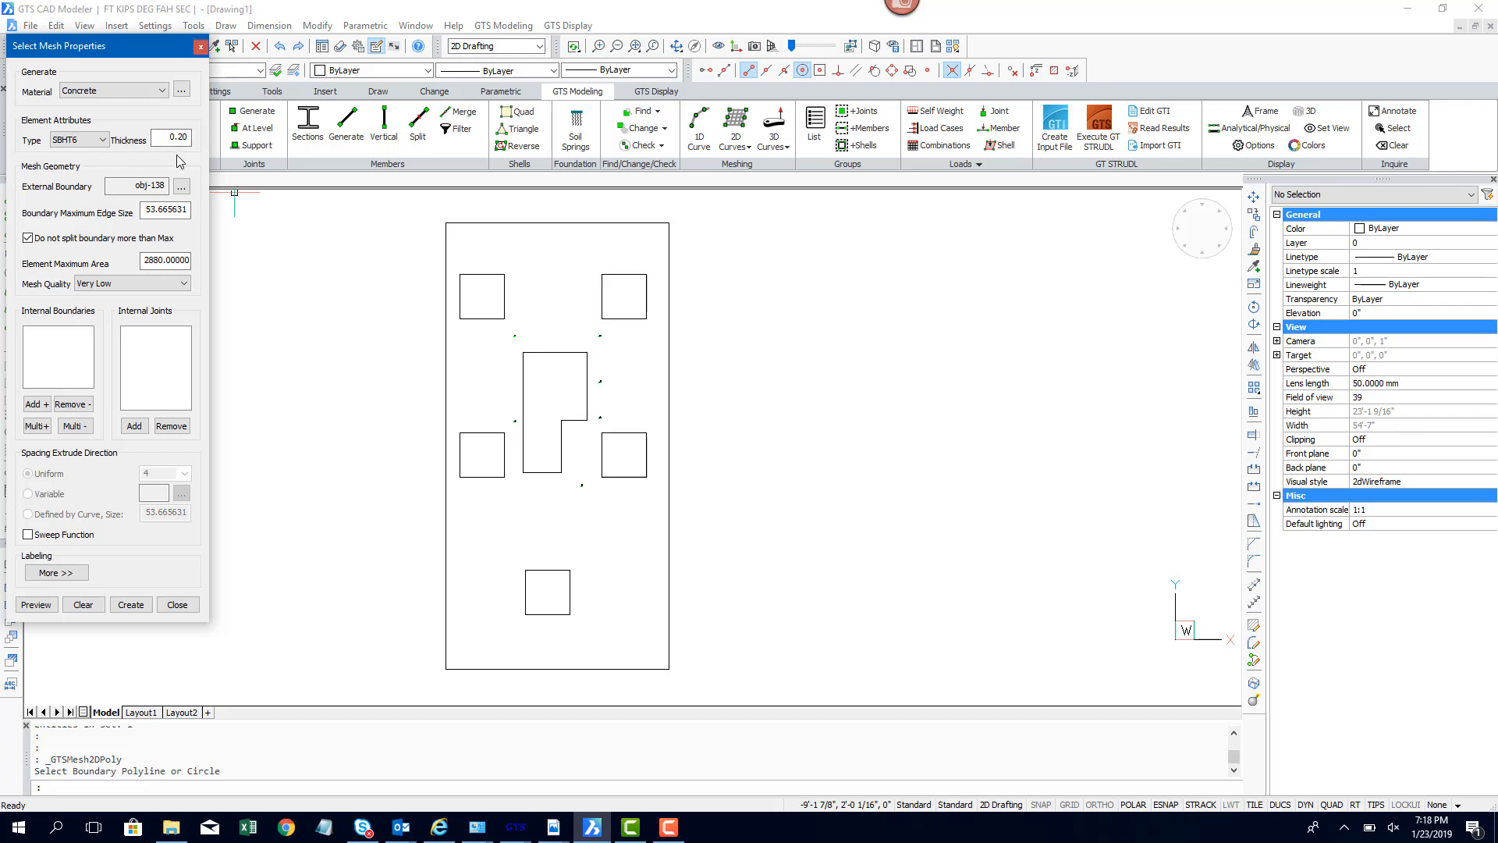
{"action": "left_click", "coordinate": [172, 138]}
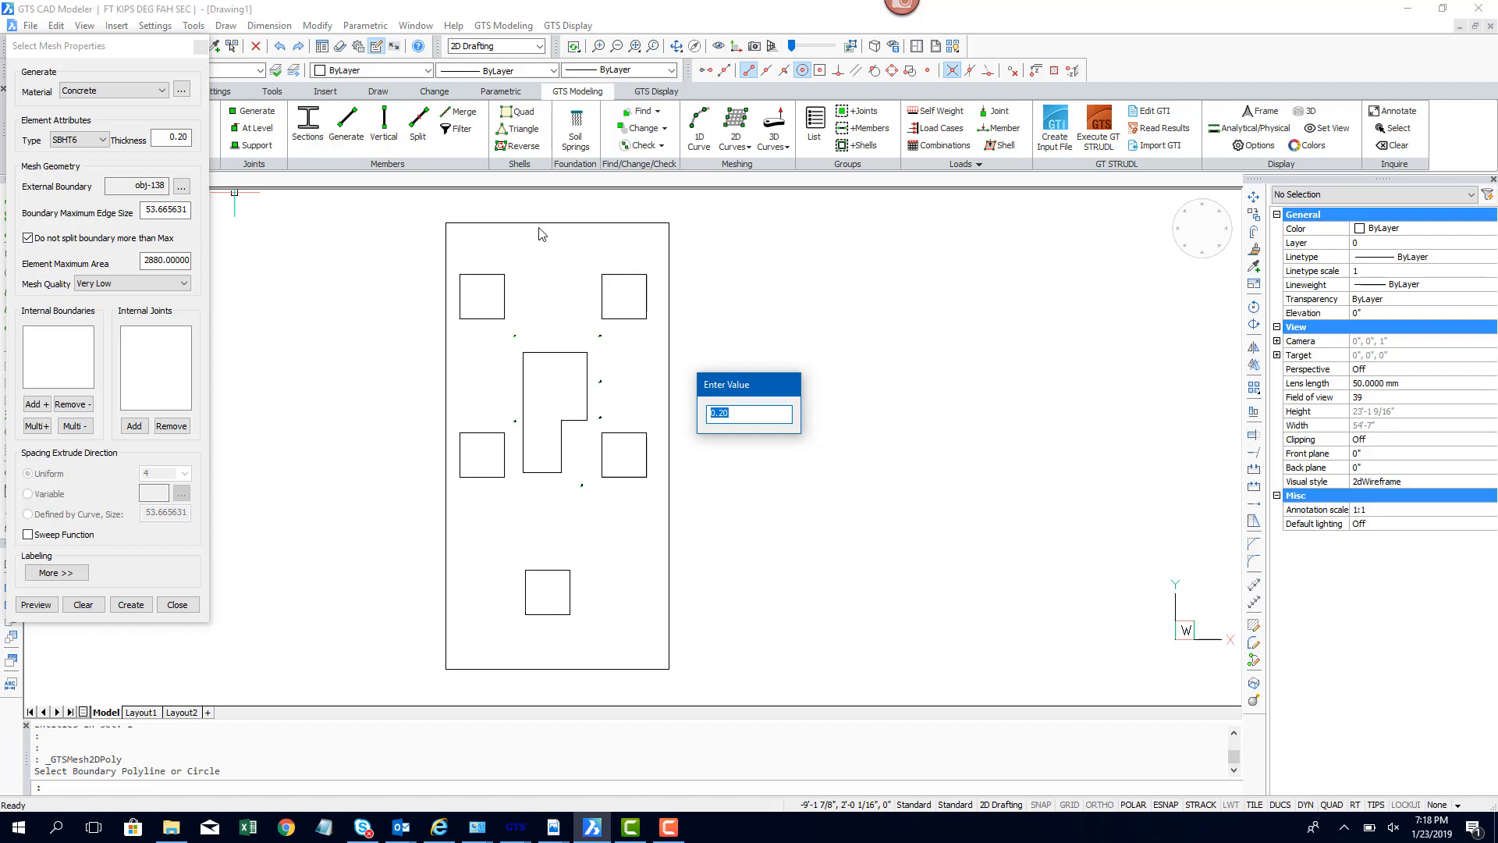
{"action": "type", "text": "24"}
{"action": "key", "text": "Return"}
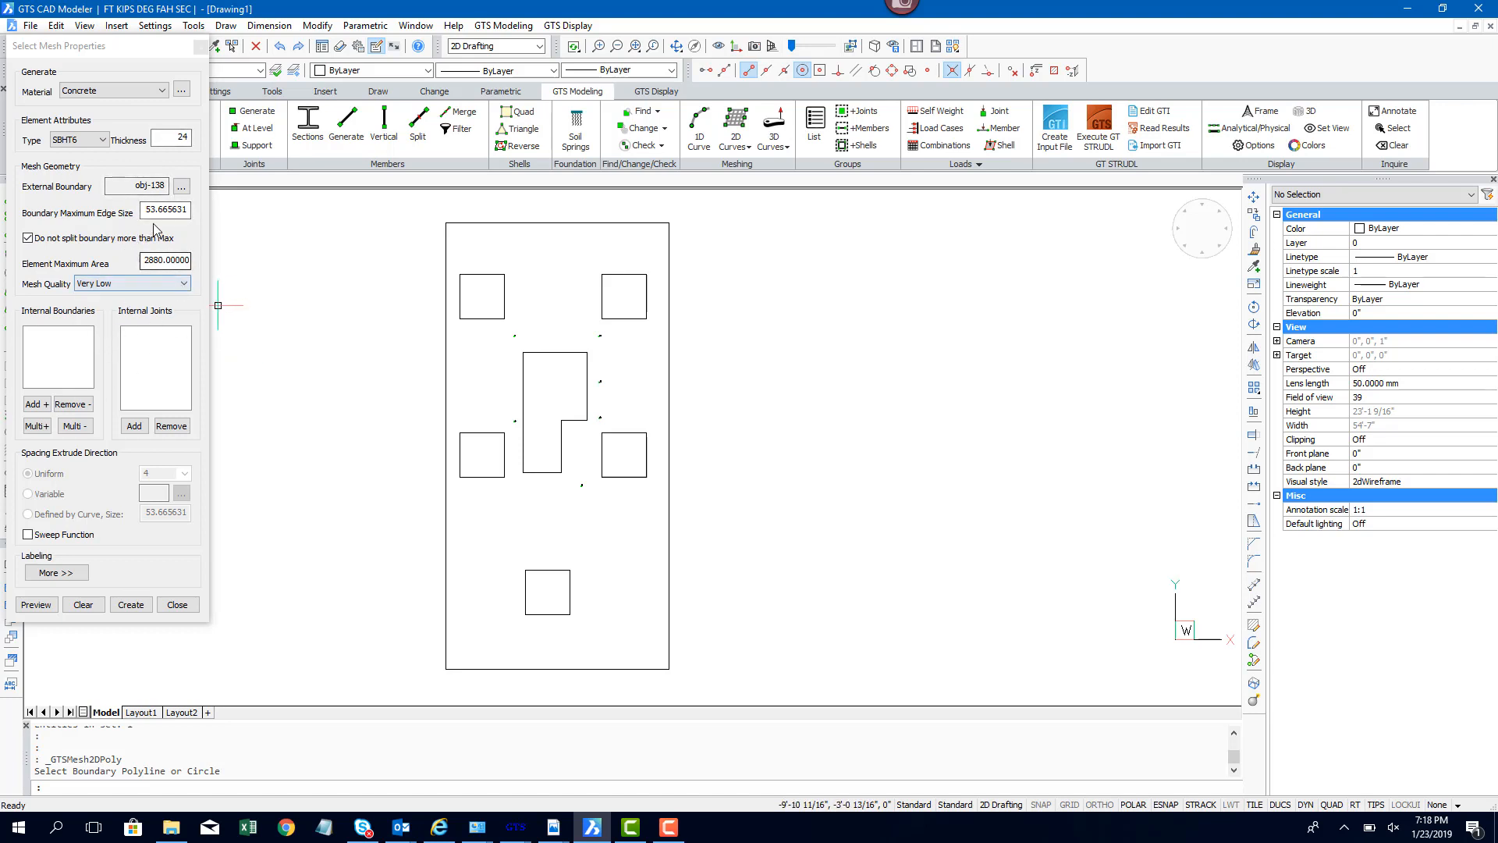
Step: Add the upper-left column square as an internal boundary with default mesh size, keeping elements inside it
{"action": "left_click", "coordinate": [38, 408]}
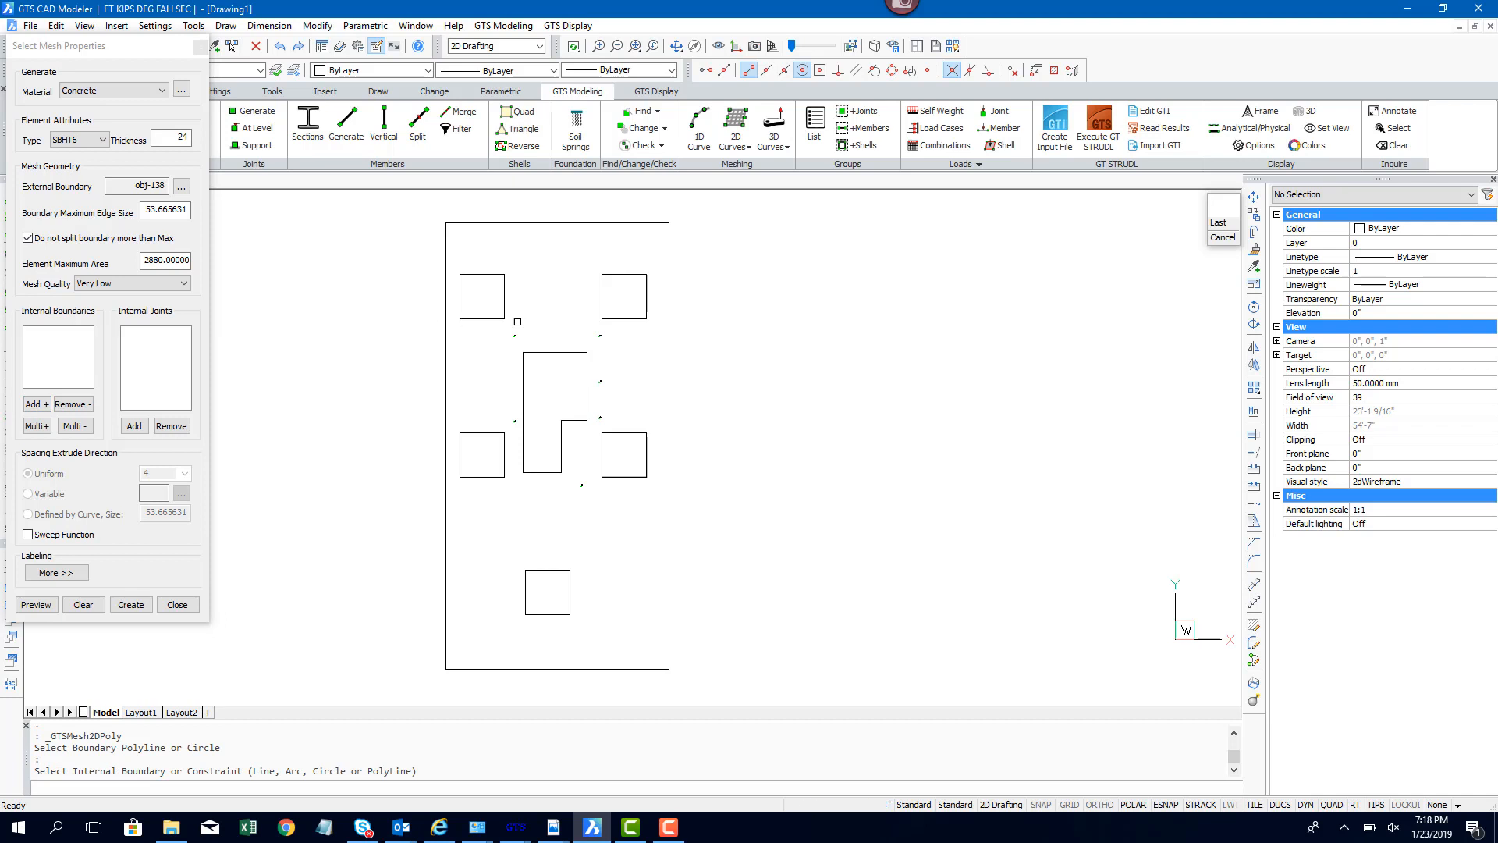
{"action": "left_click", "coordinate": [504, 315]}
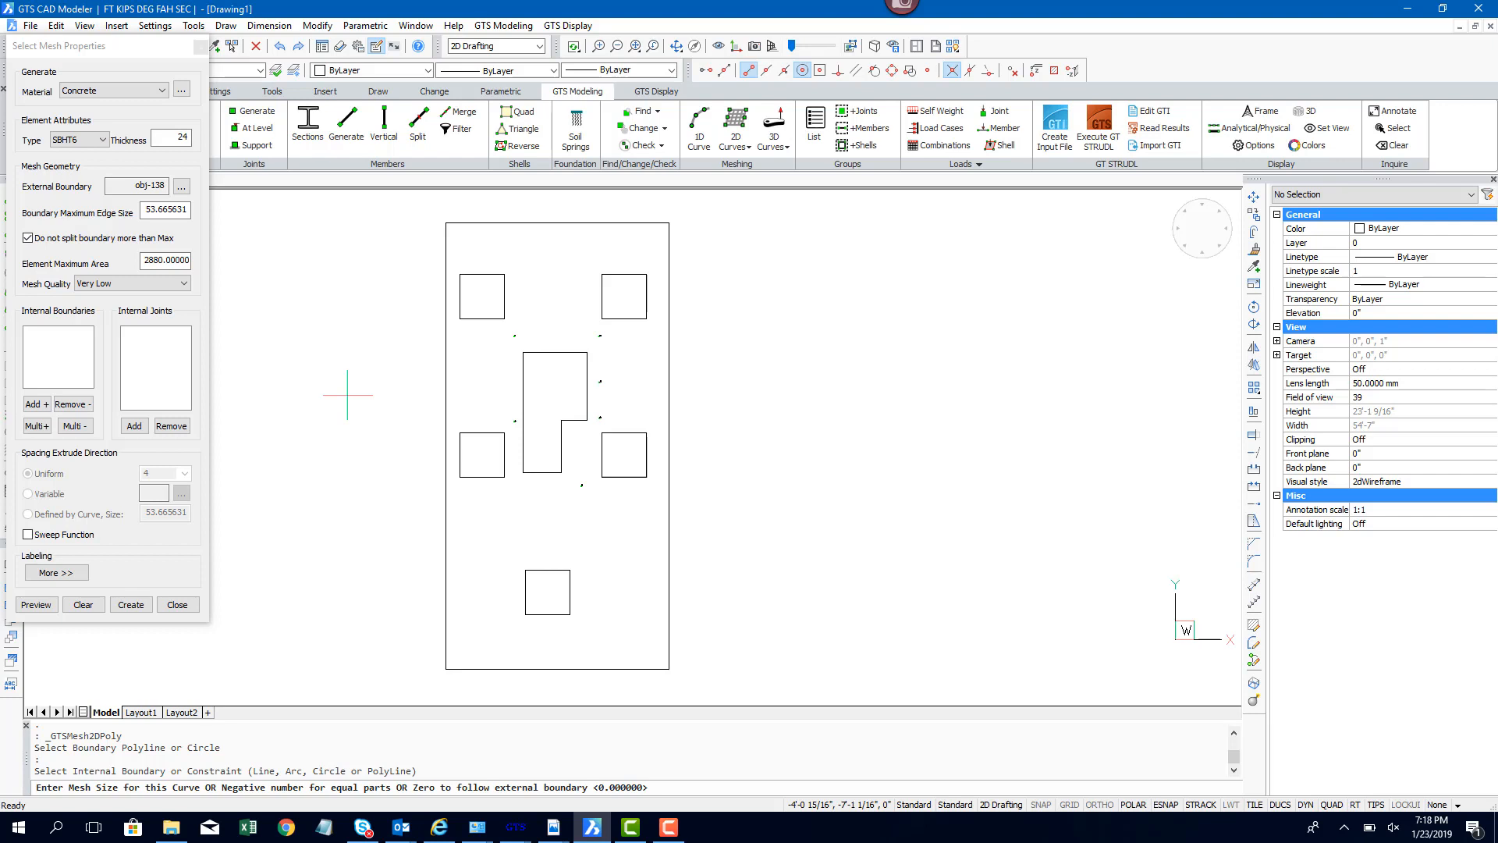
{"action": "key", "text": "Return"}
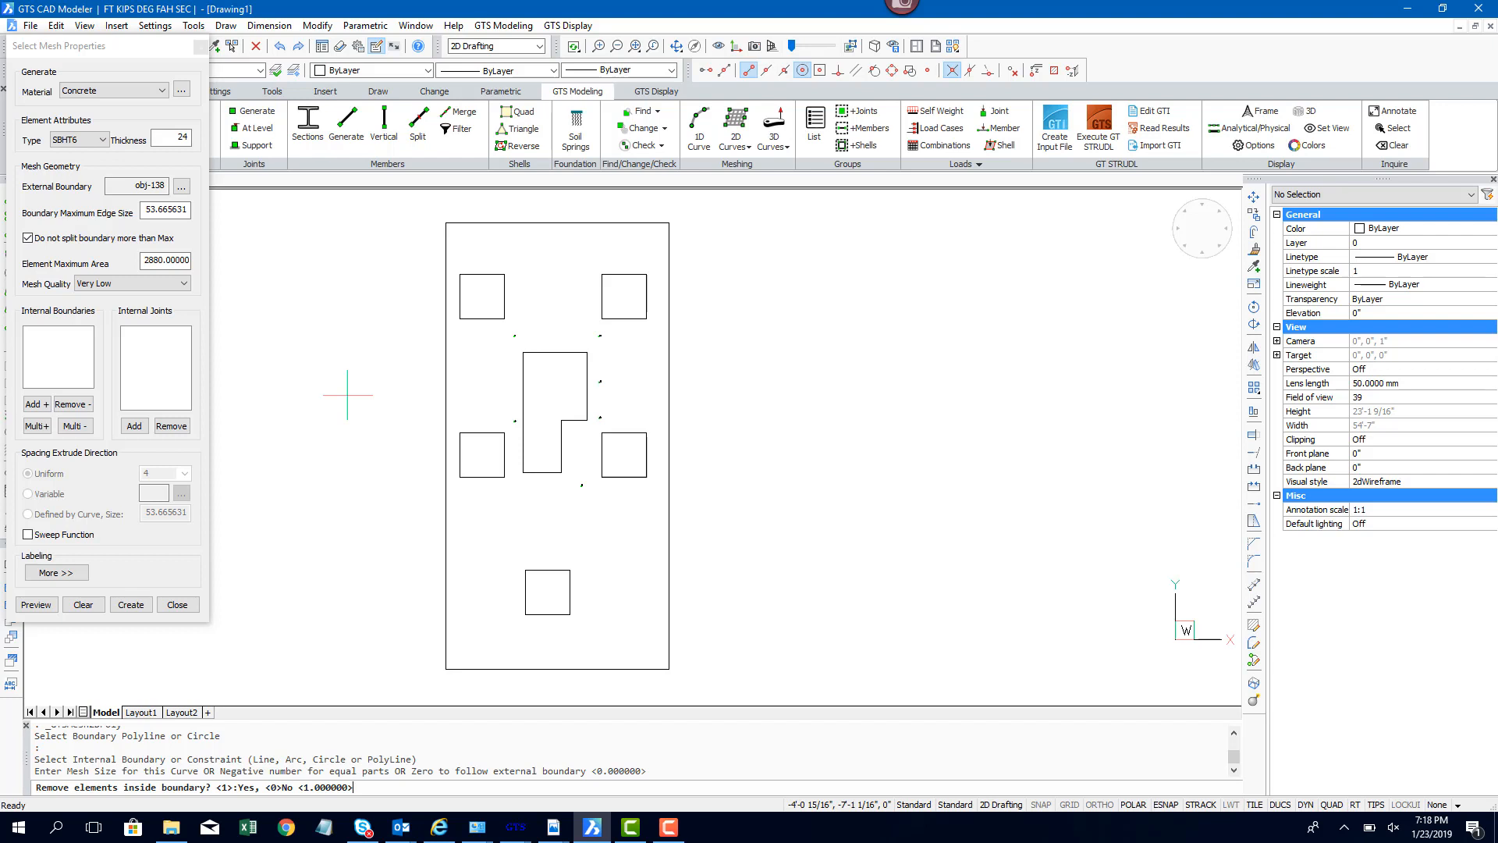
{"action": "type", "text": "0"}
{"action": "key", "text": "Return"}
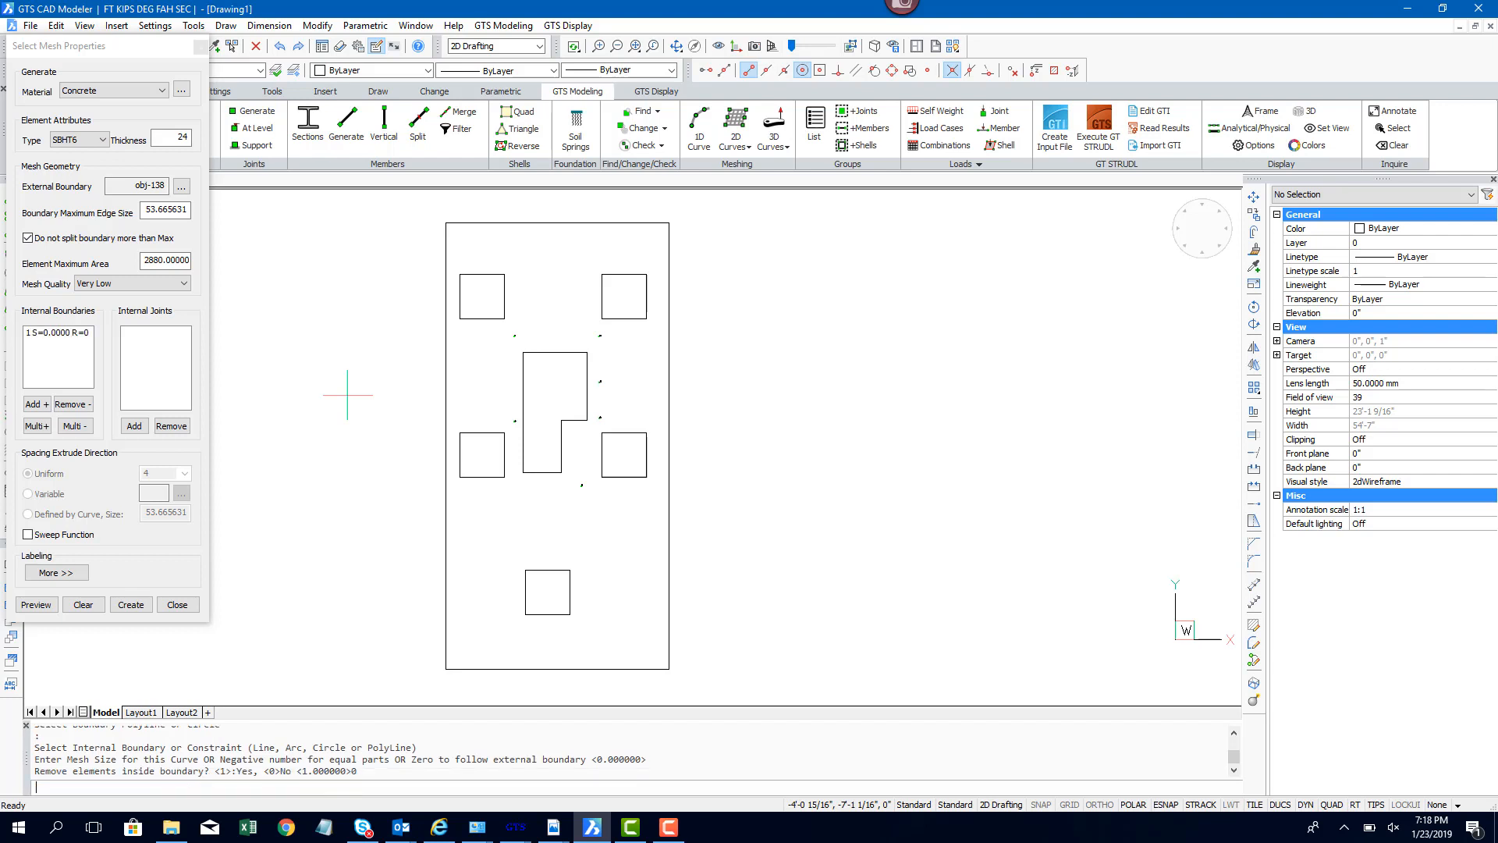
Step: Add the four remaining column squares as internal boundaries with default mesh size, keeping elements inside them
{"action": "left_click", "coordinate": [37, 427]}
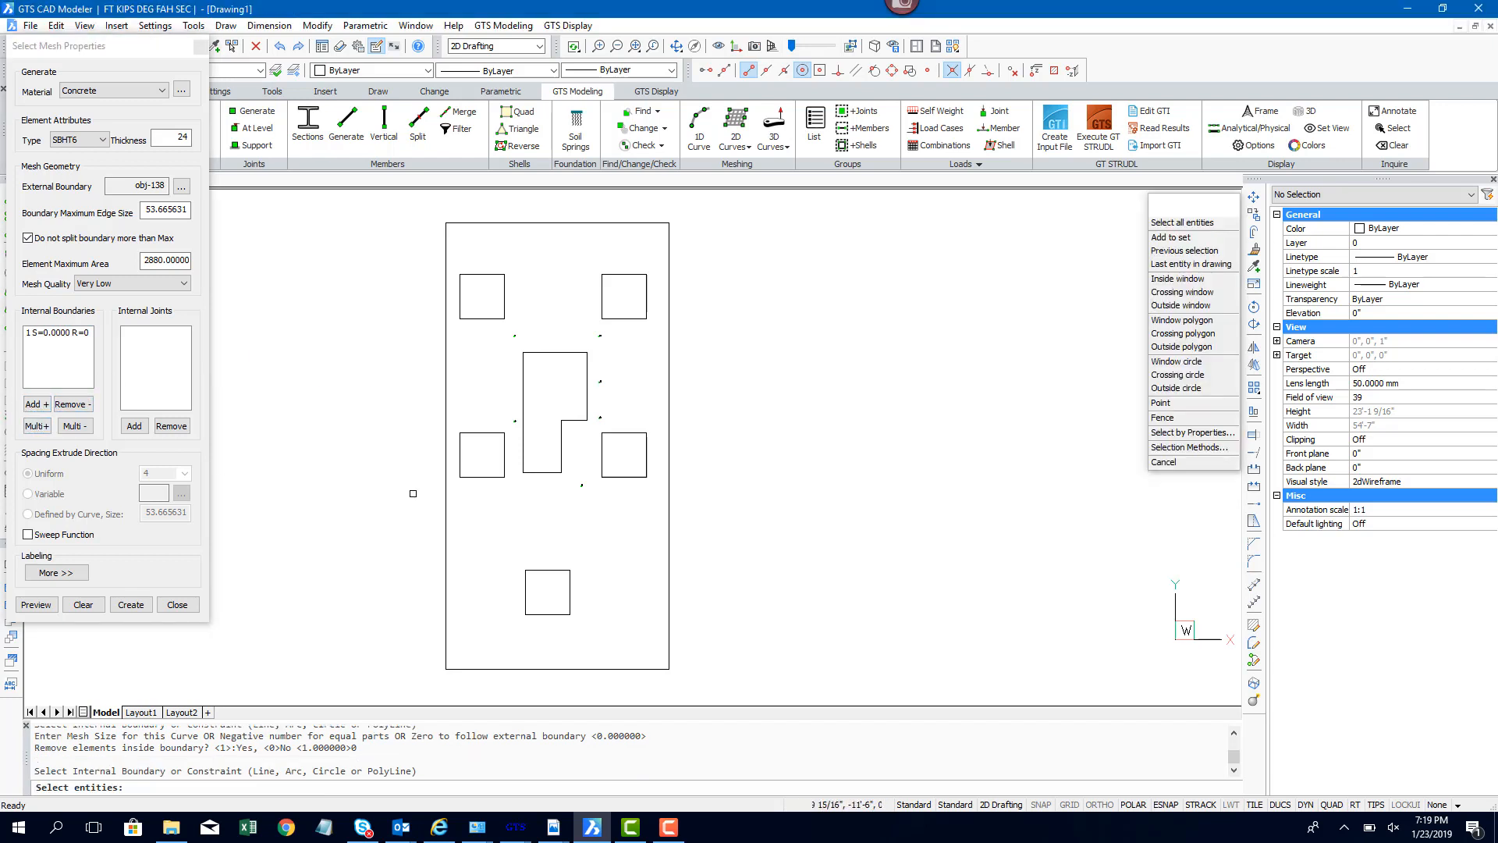
{"action": "left_click", "coordinate": [483, 473], "text": "ctrl"}
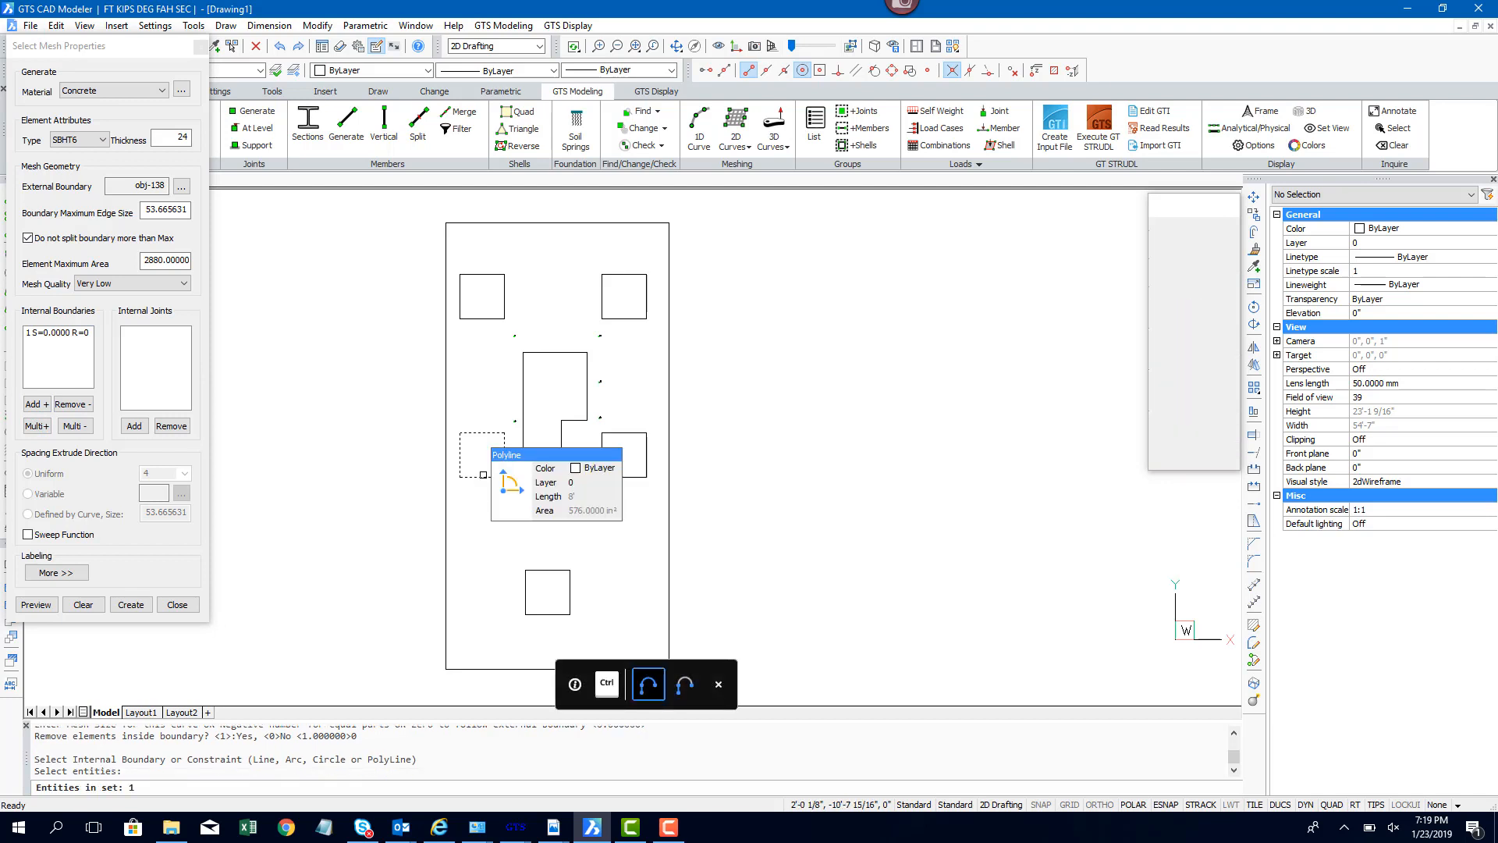
{"action": "left_click", "coordinate": [540, 572], "text": "ctrl"}
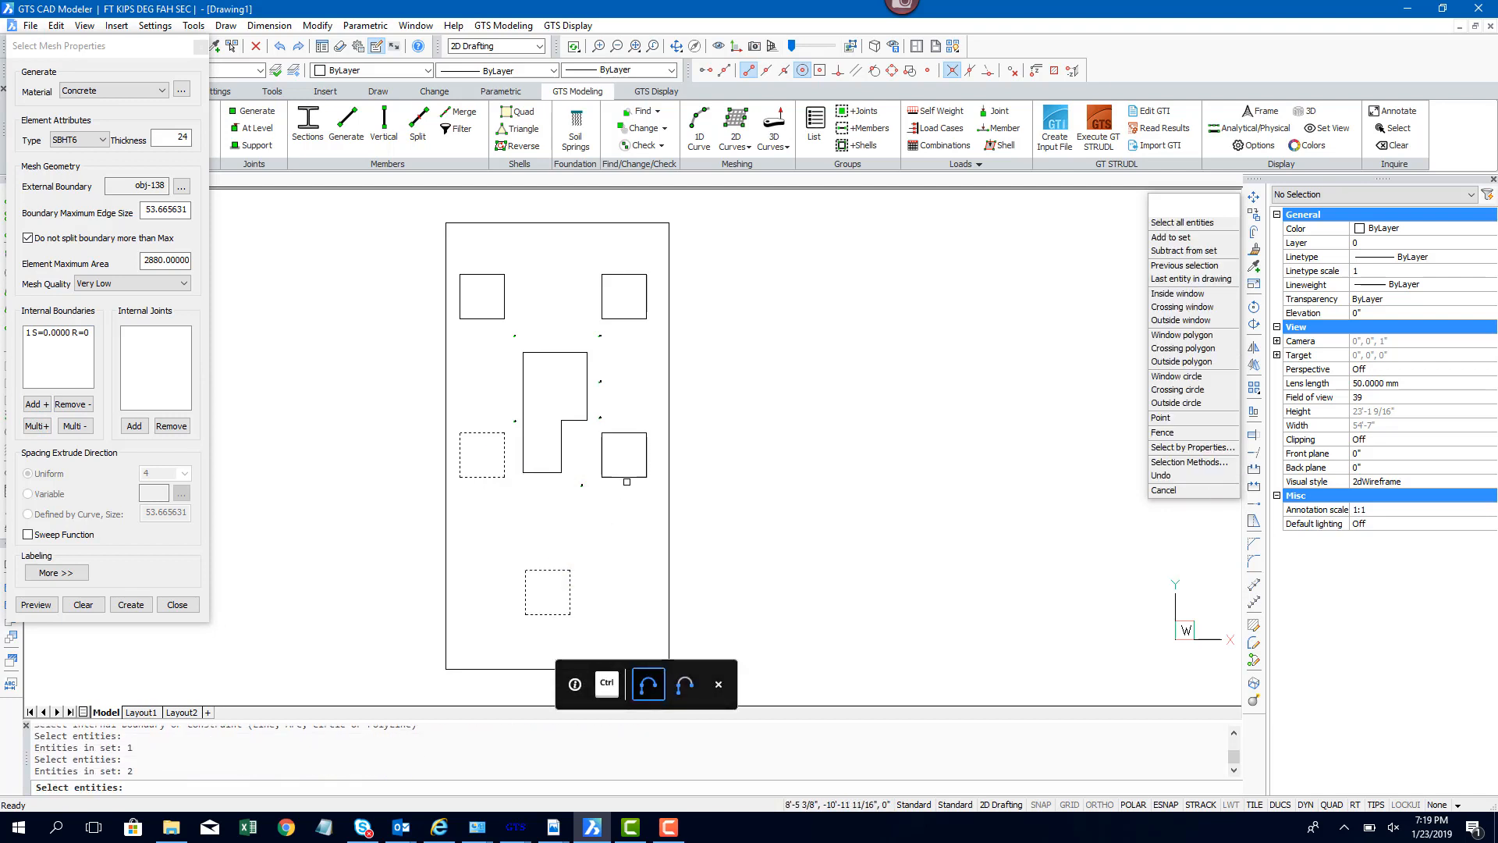
{"action": "left_click", "coordinate": [621, 473], "text": "ctrl"}
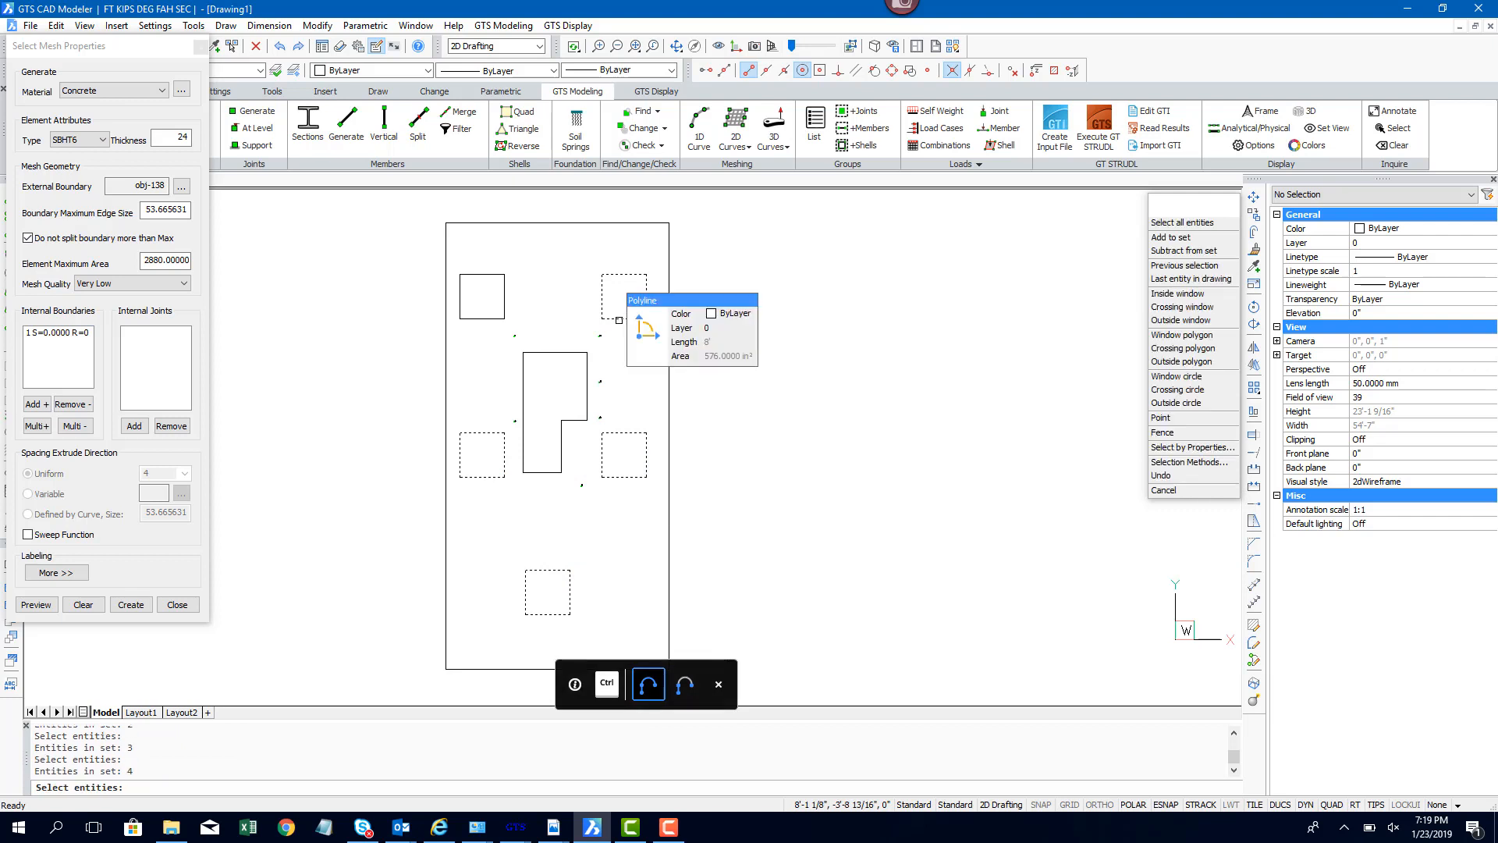
{"action": "left_click", "coordinate": [618, 317], "text": "ctrl"}
{"action": "key", "text": "Return"}
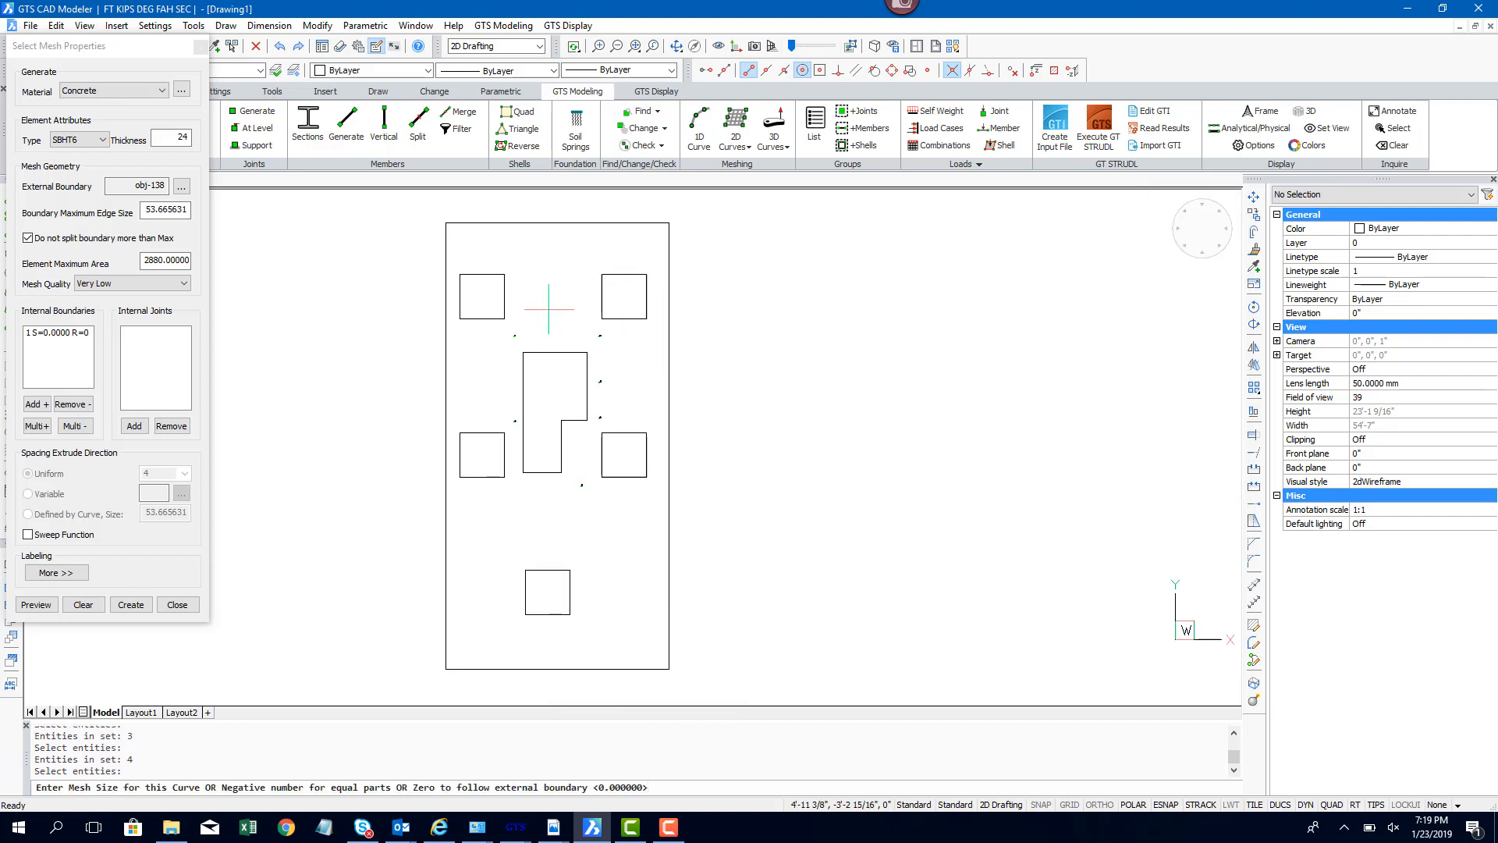
{"action": "key", "text": "Return"}
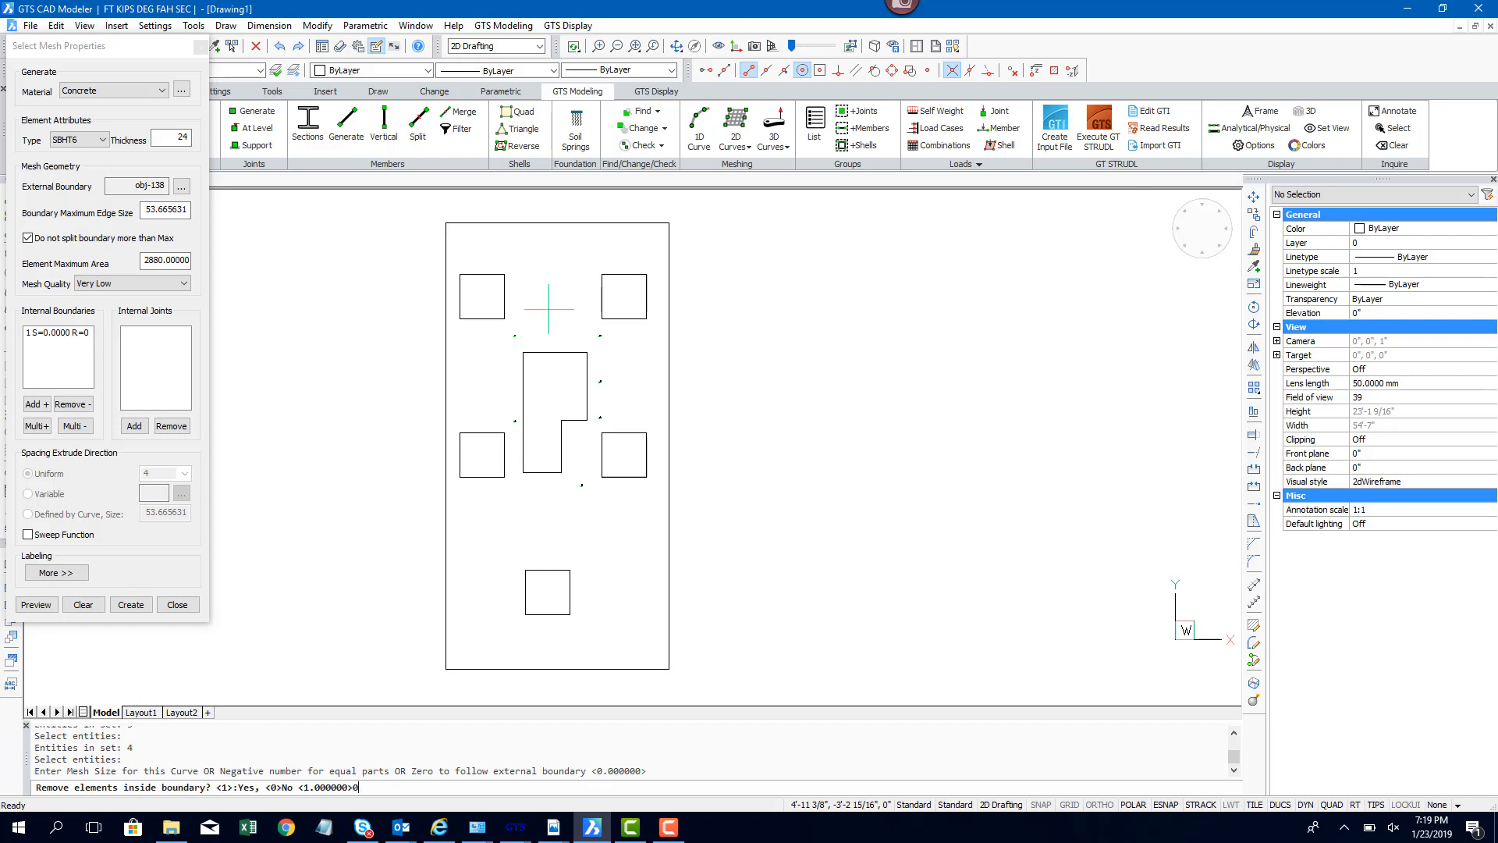
{"action": "type", "text": "0"}
{"action": "key", "text": "Return"}
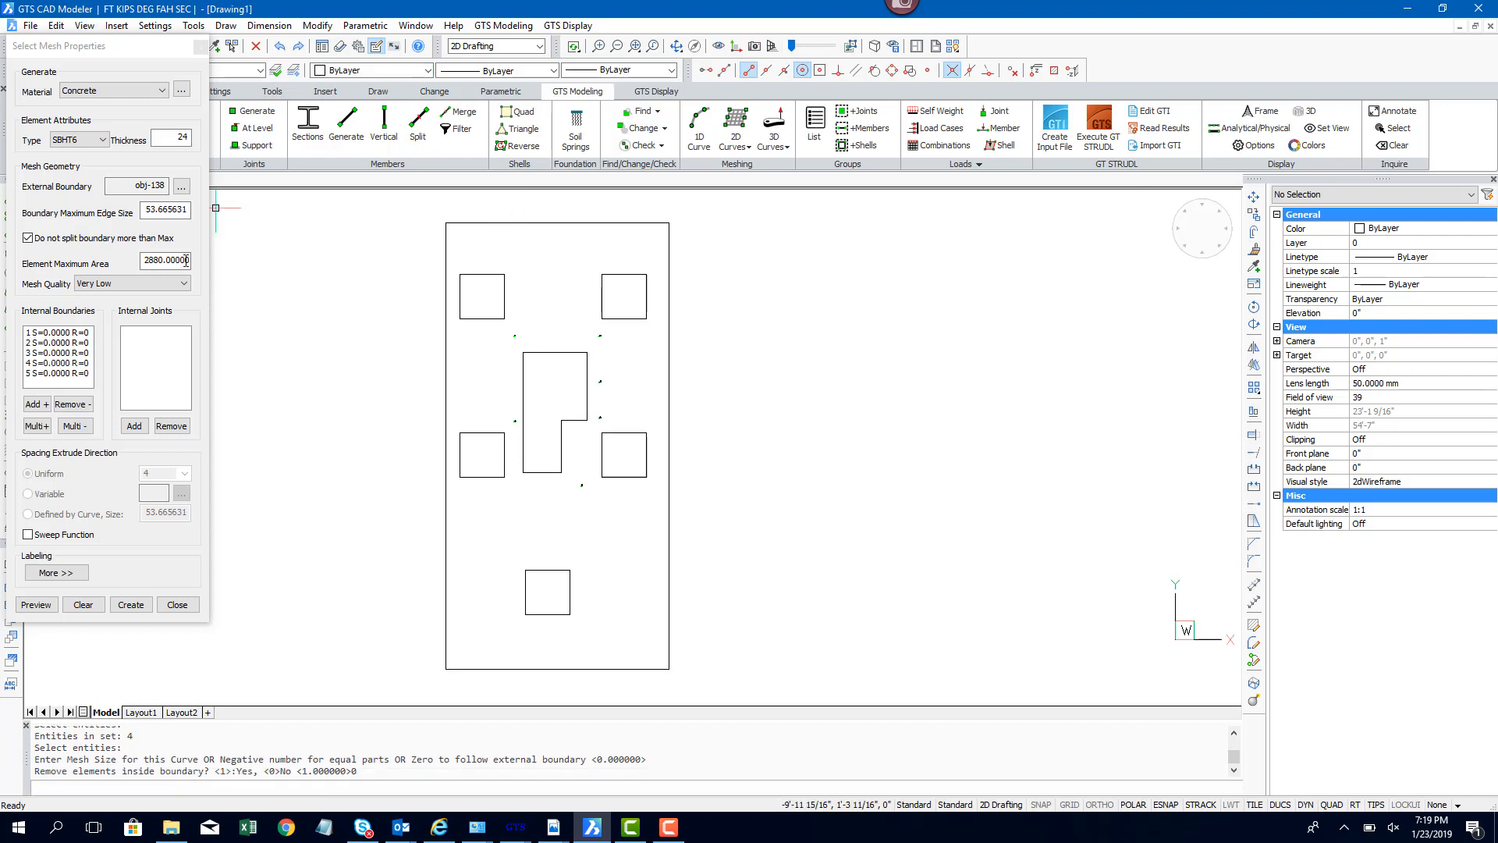
Step: Add the stepped opening outline as an internal boundary with default mesh size, removing elements inside it
{"action": "left_click", "coordinate": [41, 426]}
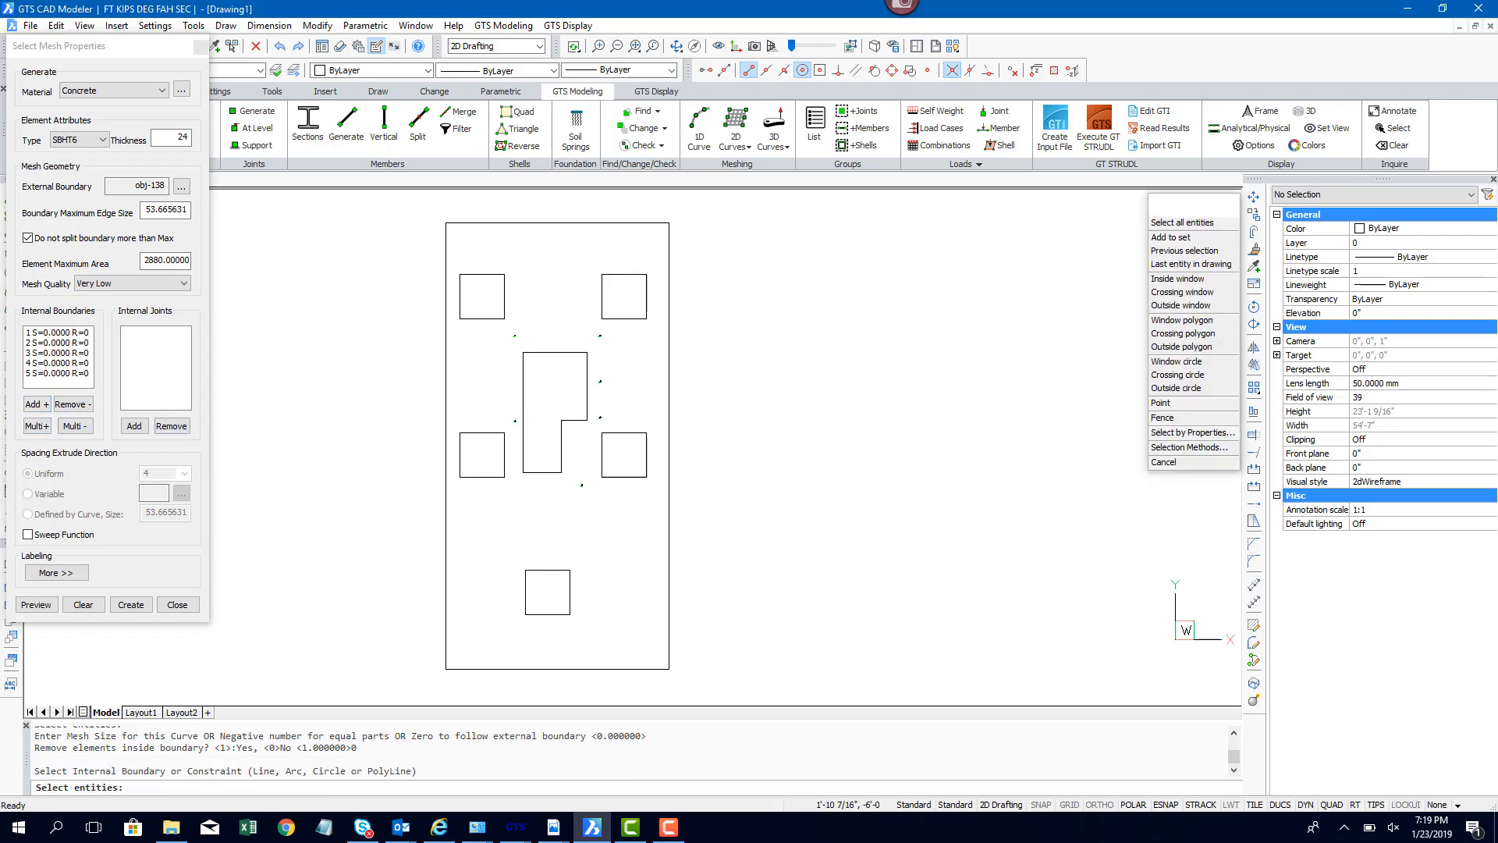
{"action": "left_click", "coordinate": [558, 352], "text": "ctrl"}
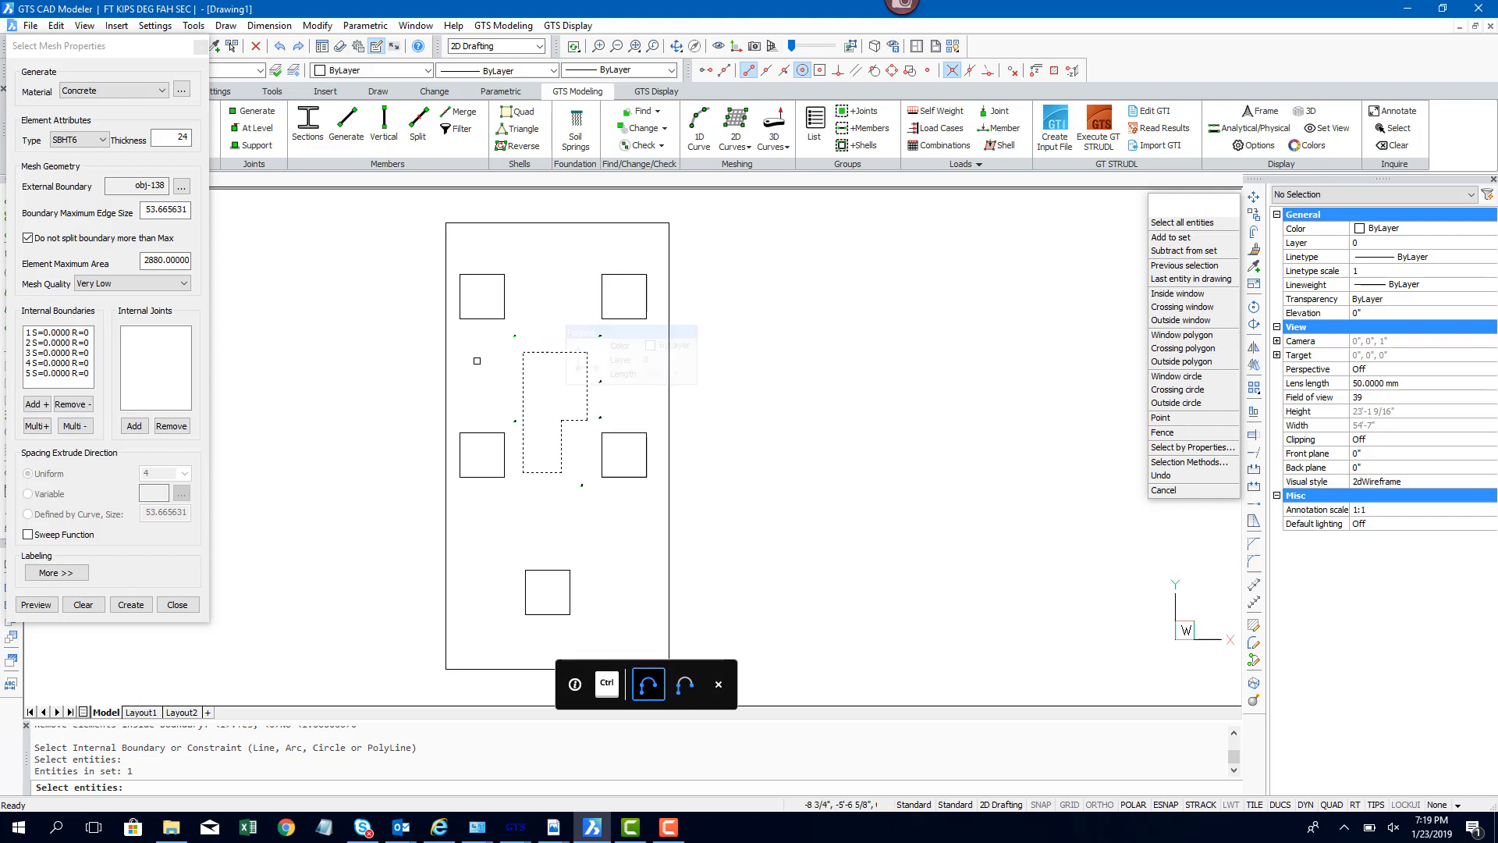
{"action": "key", "text": "Return"}
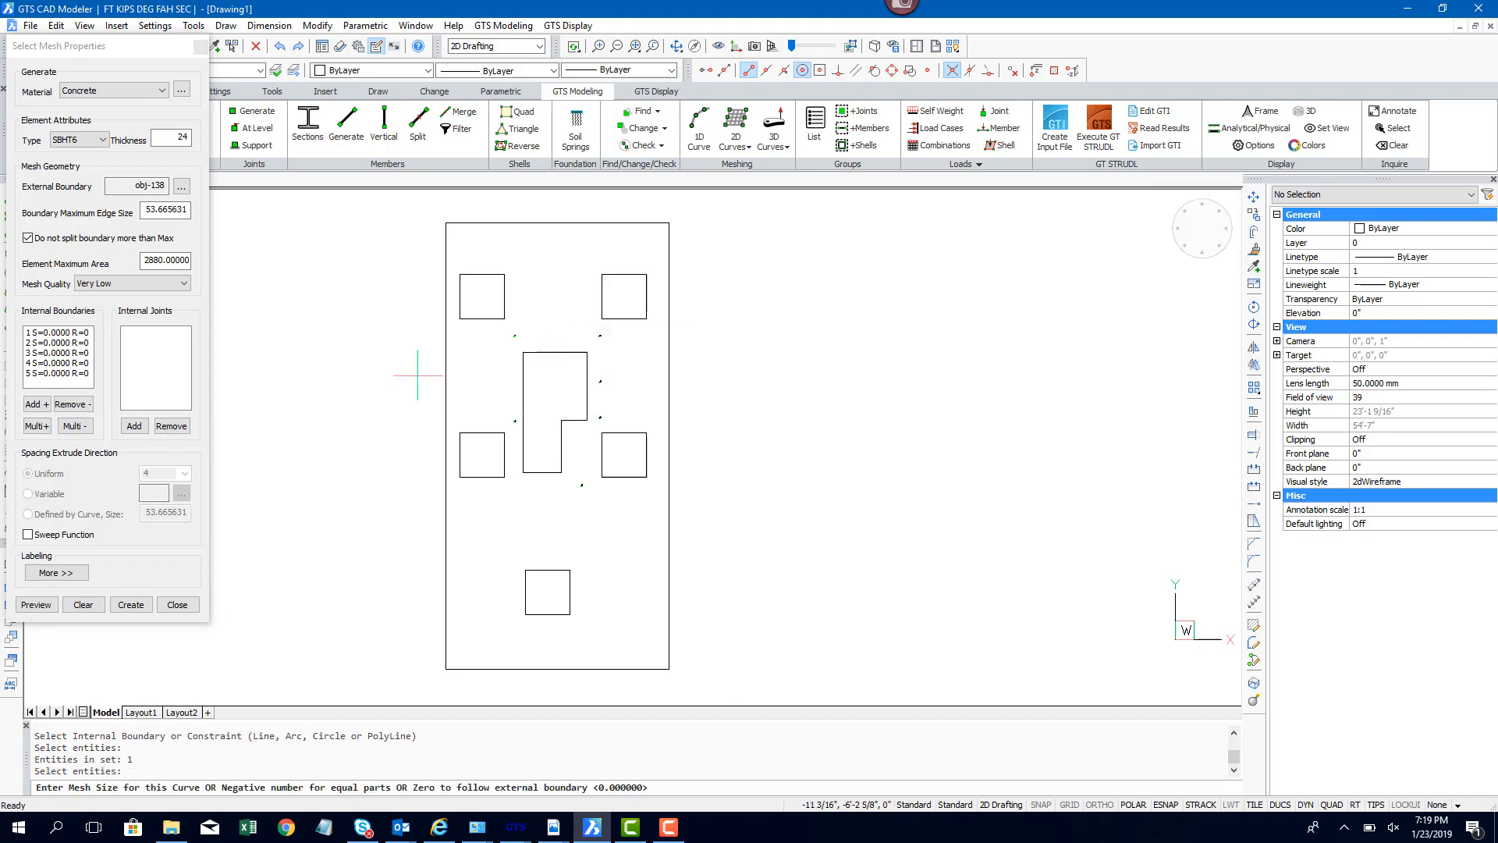
{"action": "key", "text": "Return"}
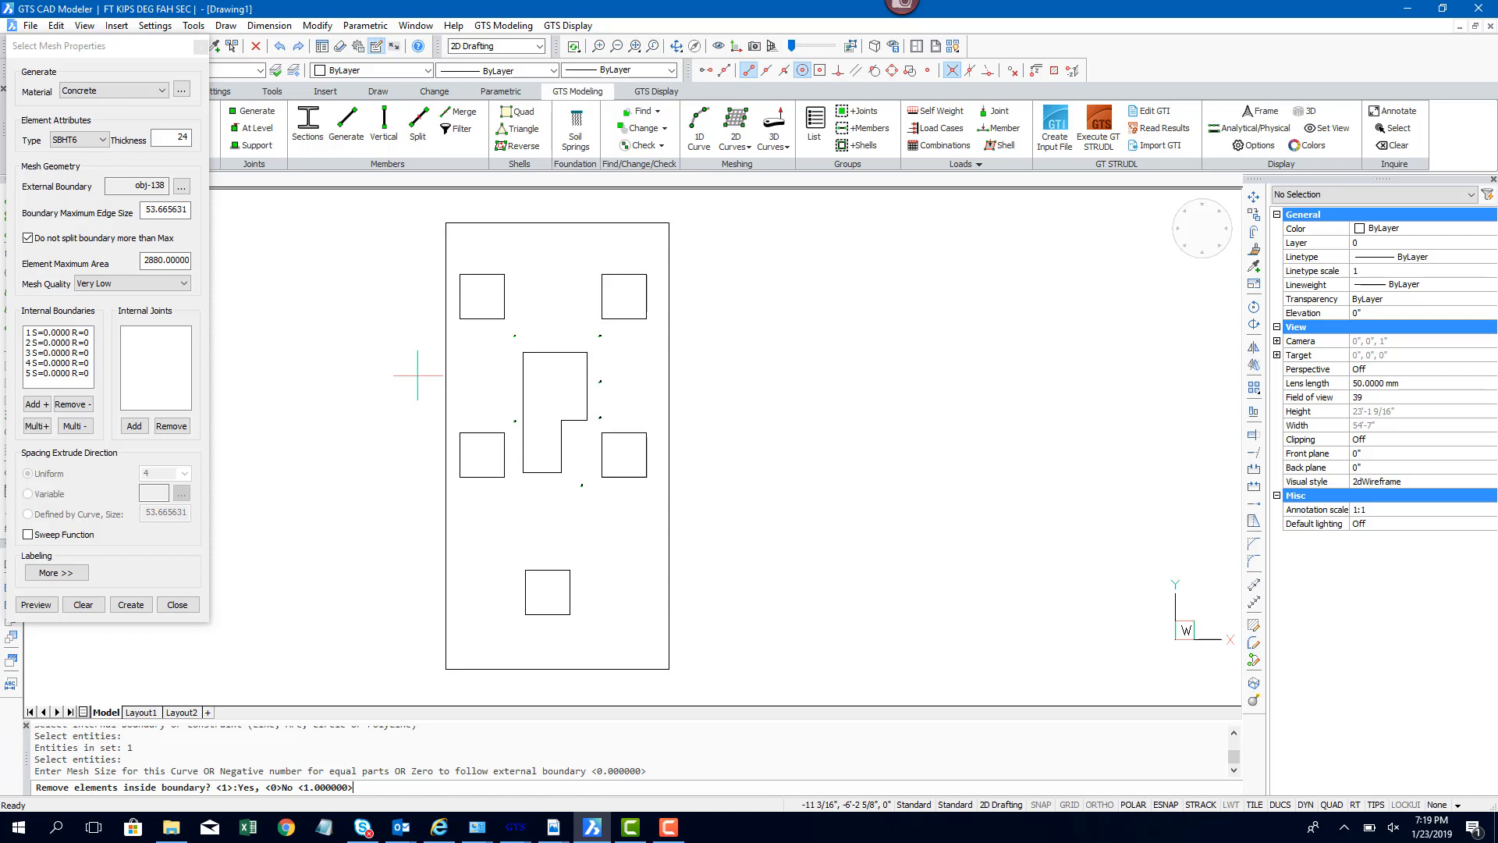
{"action": "key", "text": "Return"}
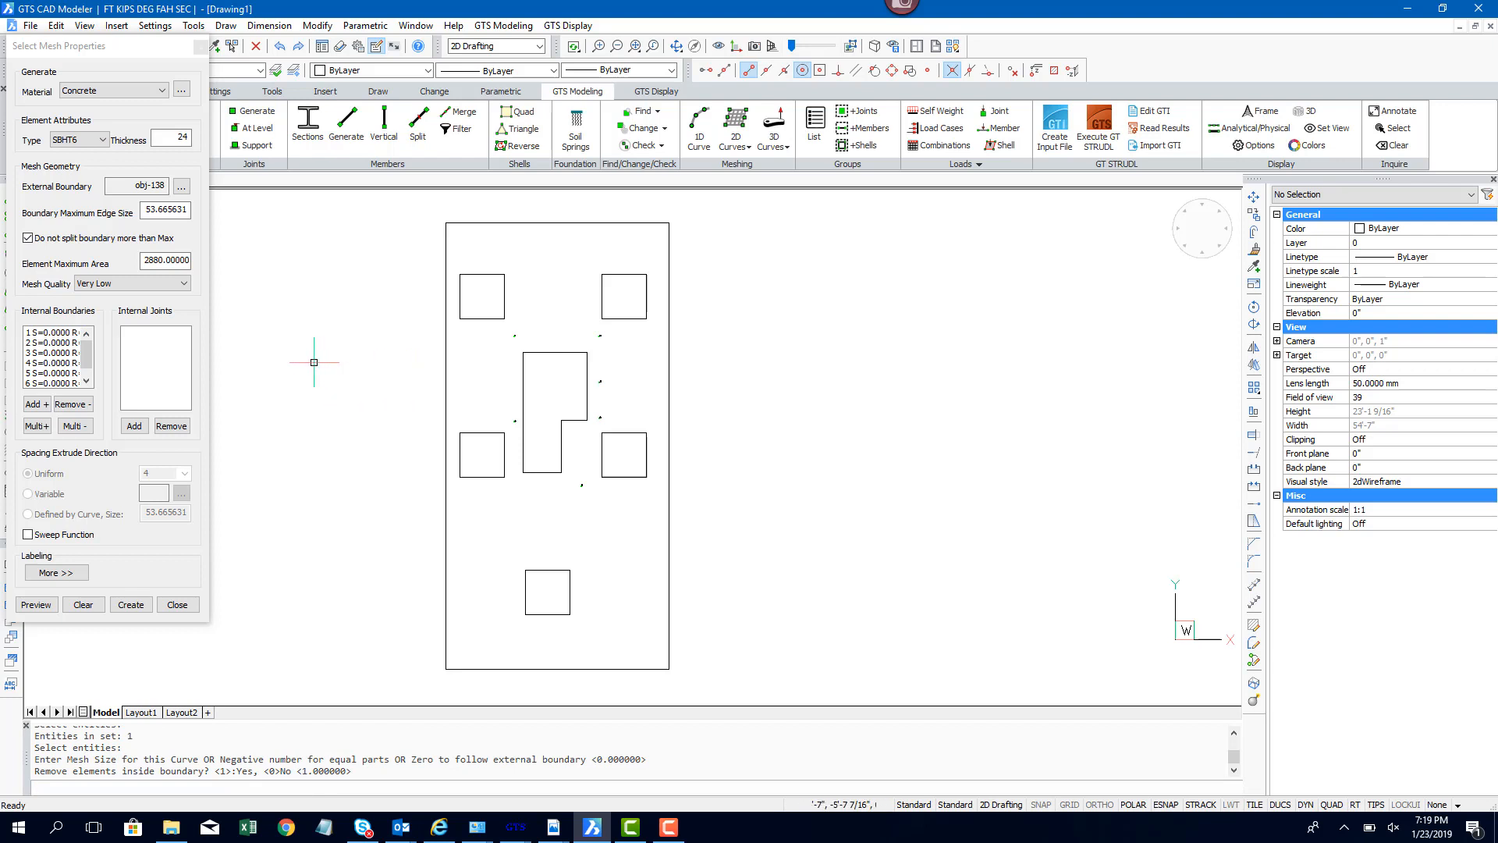
Step: Add the small points surrounding the opening as internal joints of the mesh
{"action": "left_click", "coordinate": [137, 431]}
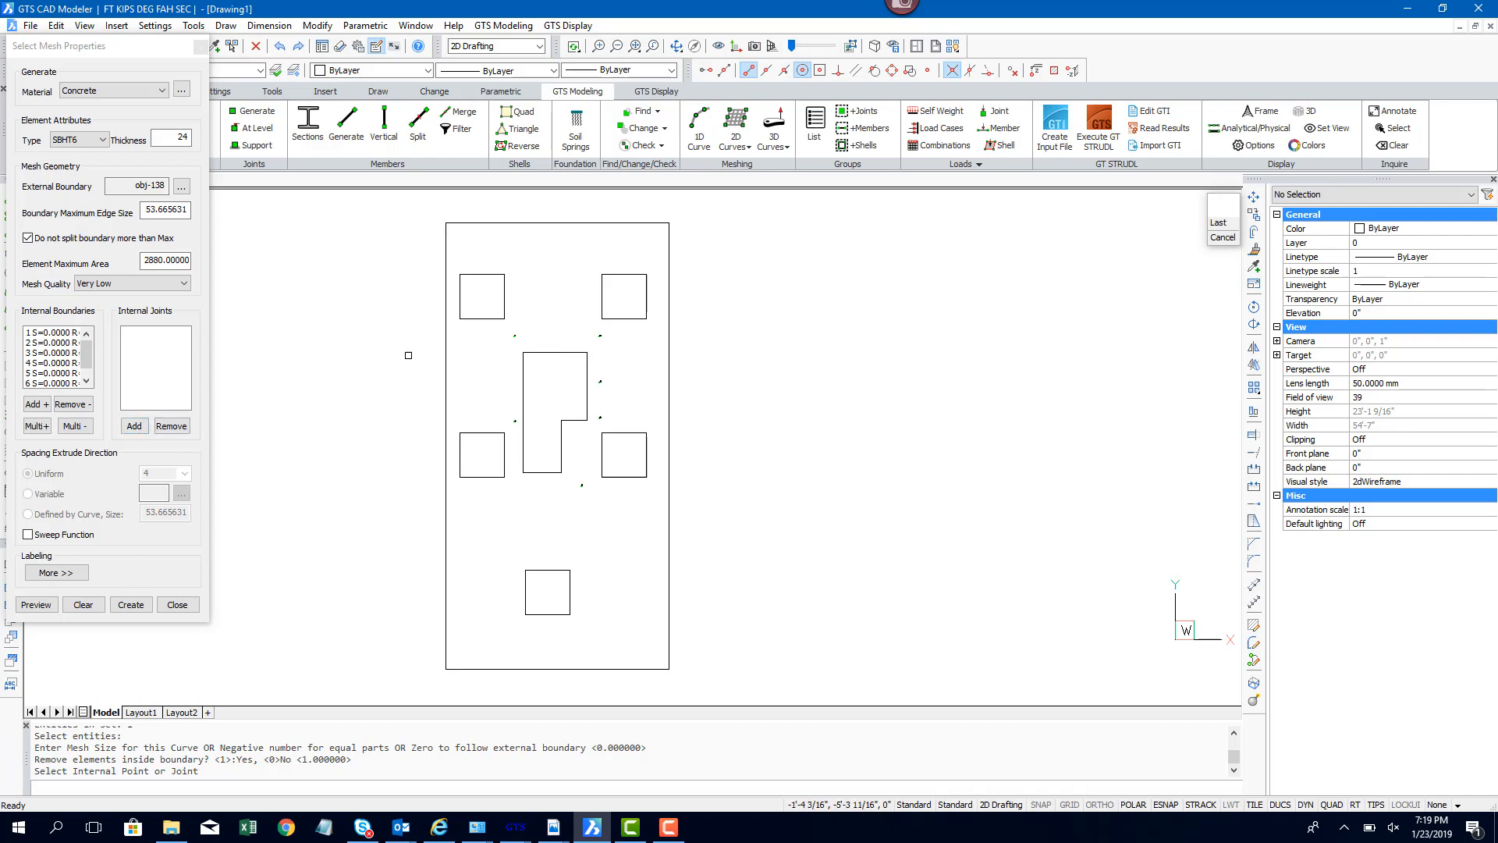
{"action": "left_click", "coordinate": [517, 337]}
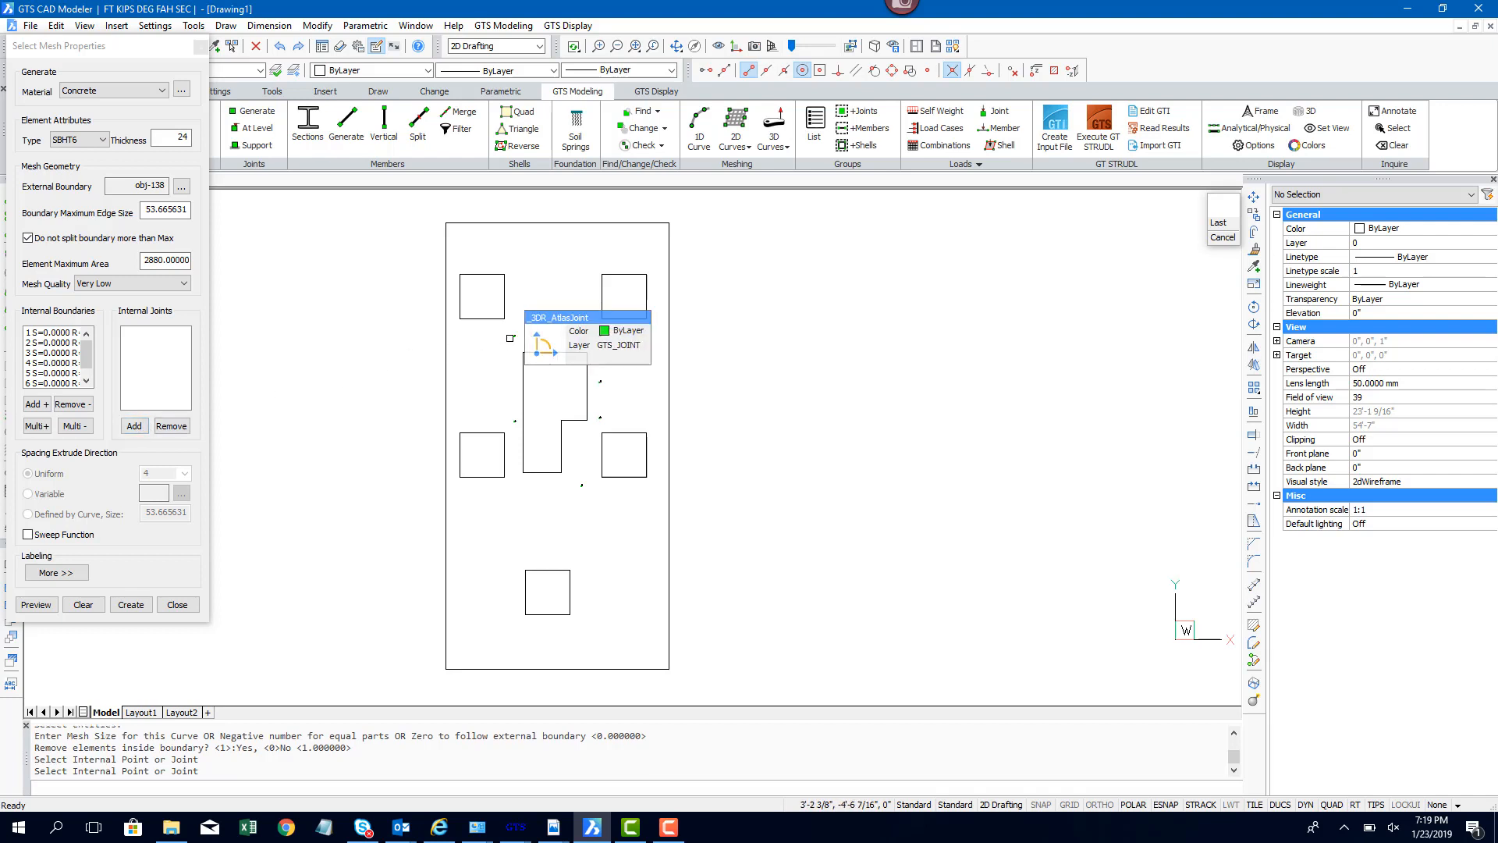
{"action": "left_click", "coordinate": [514, 419]}
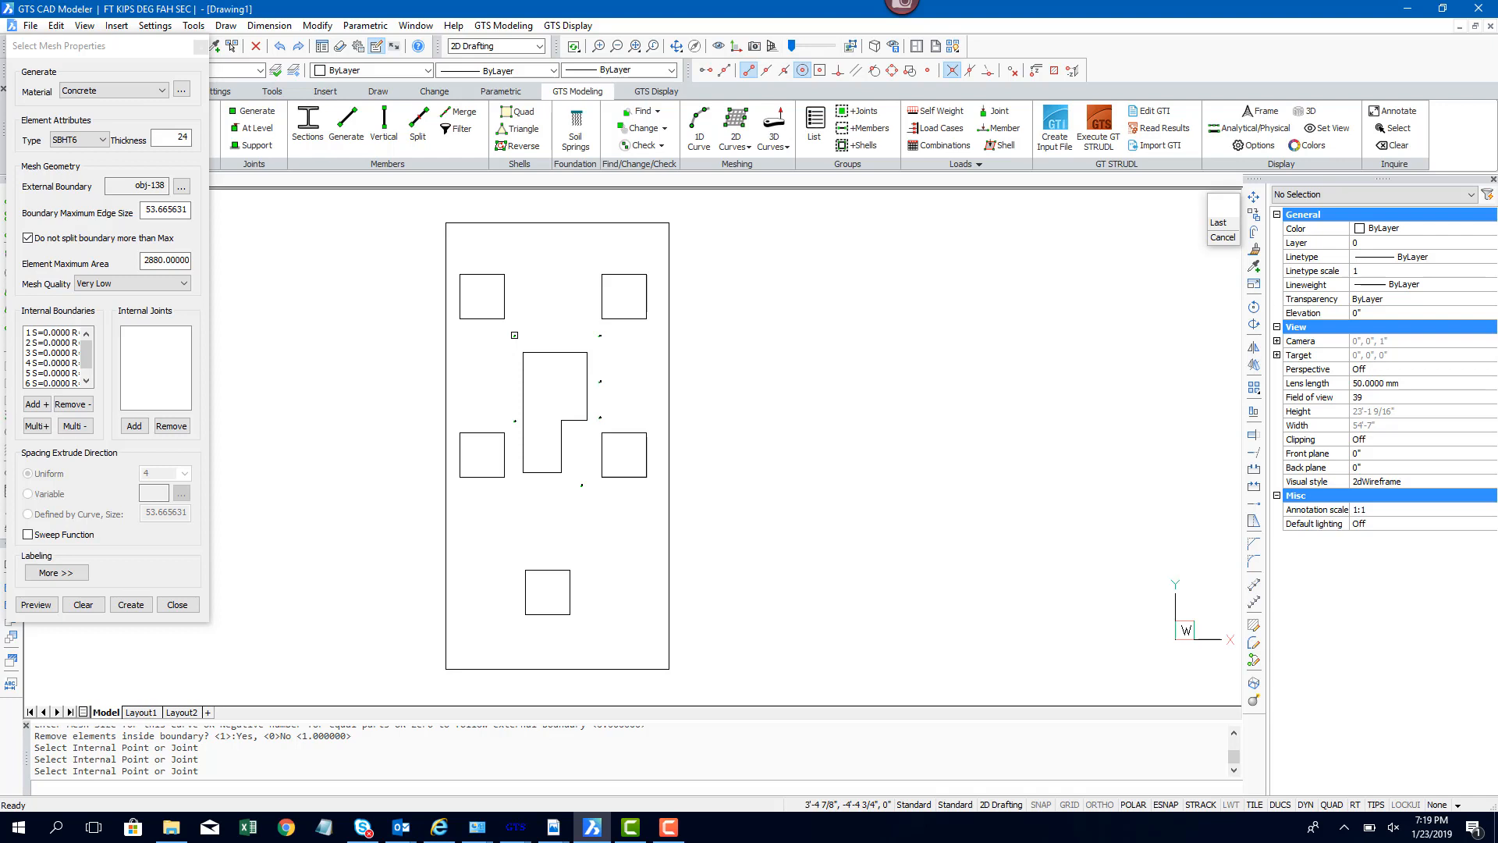
{"action": "left_click", "coordinate": [514, 421]}
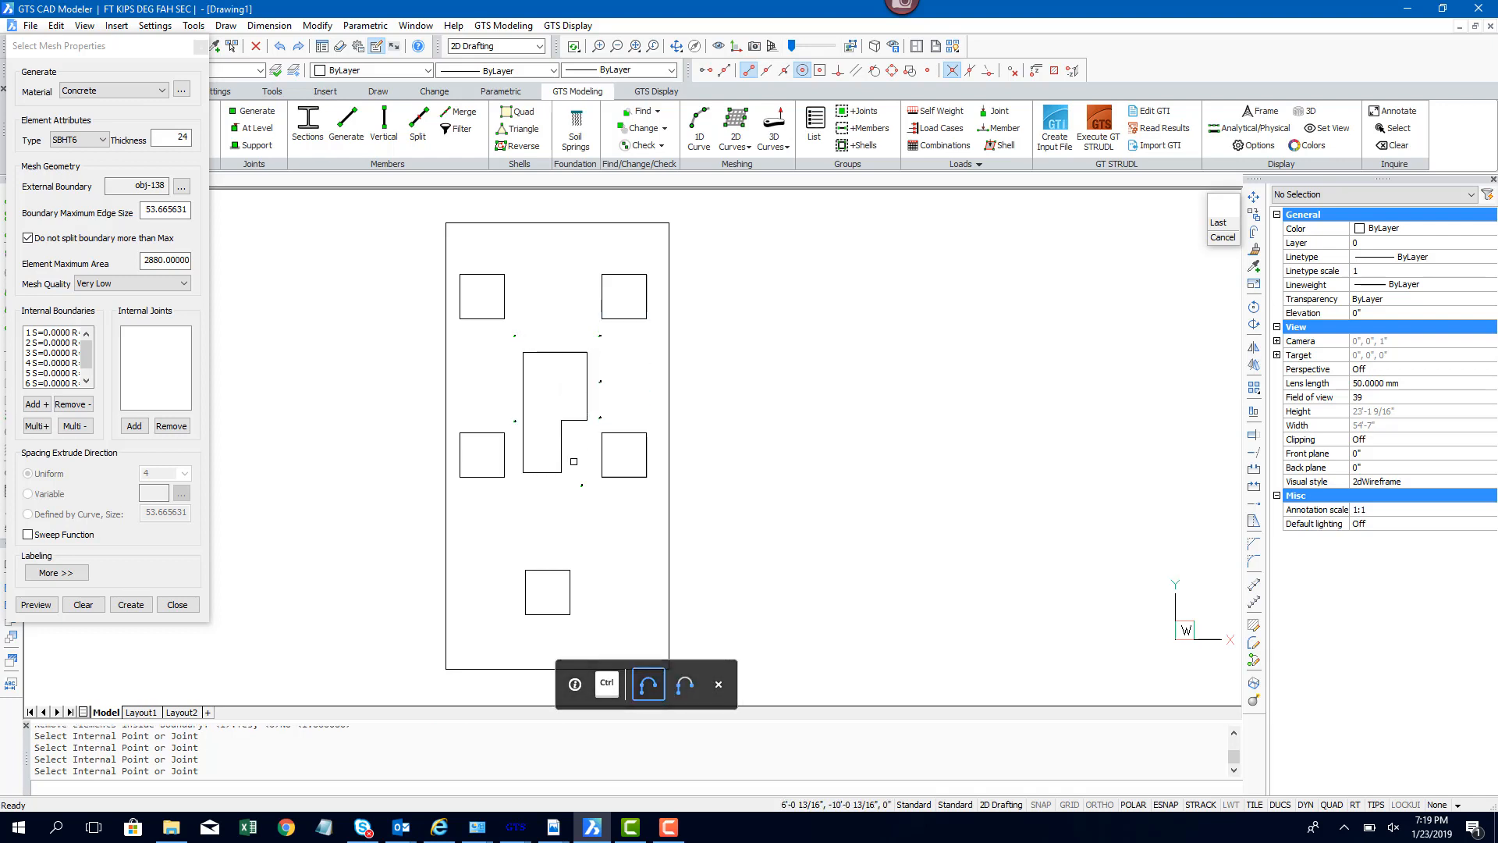
{"action": "left_click", "coordinate": [582, 485]}
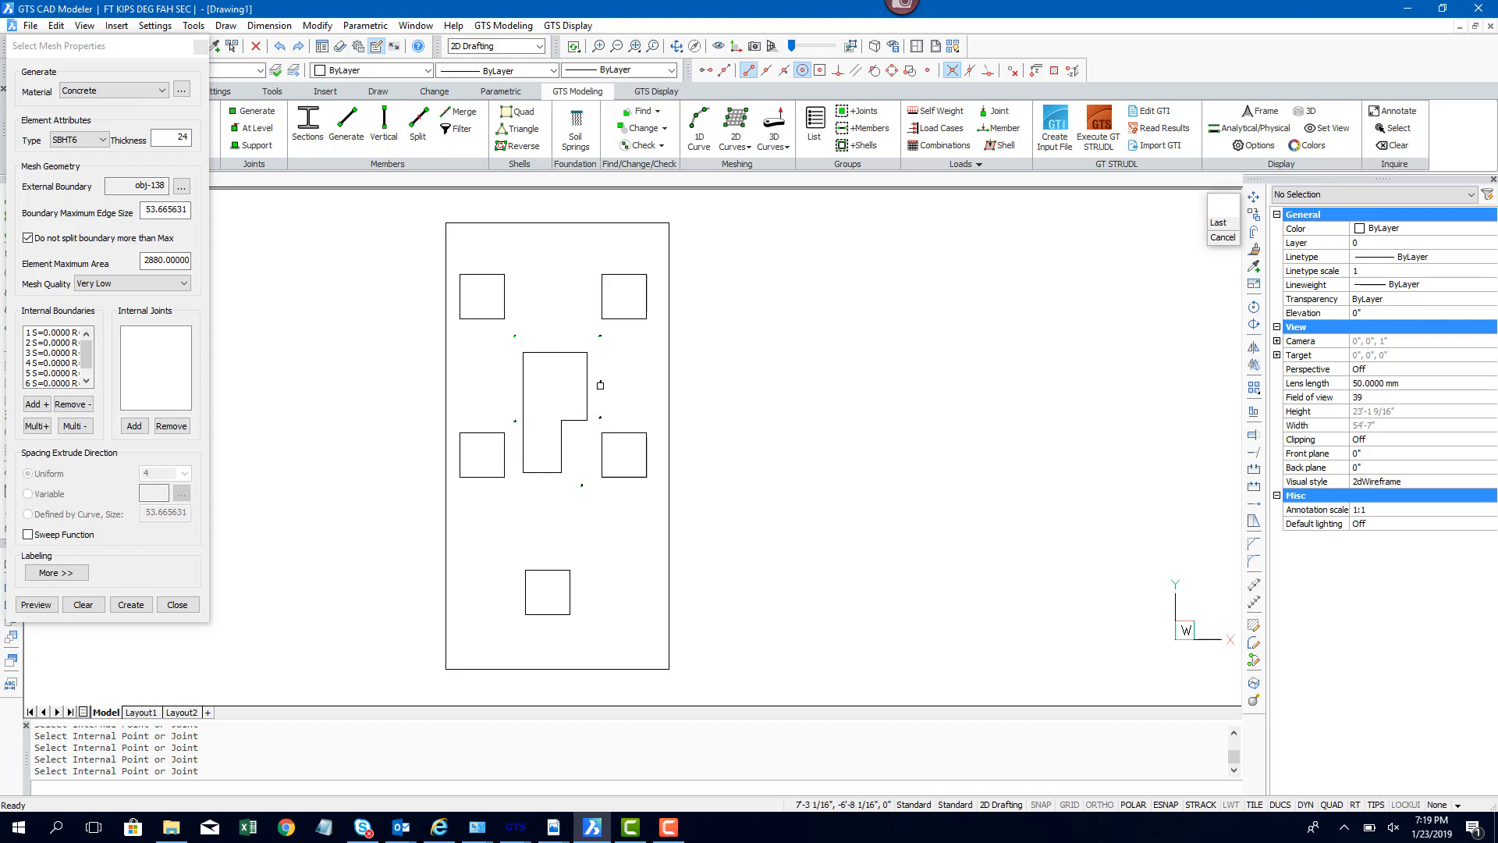
{"action": "left_click", "coordinate": [598, 337]}
{"action": "right_click", "coordinate": [558, 314]}
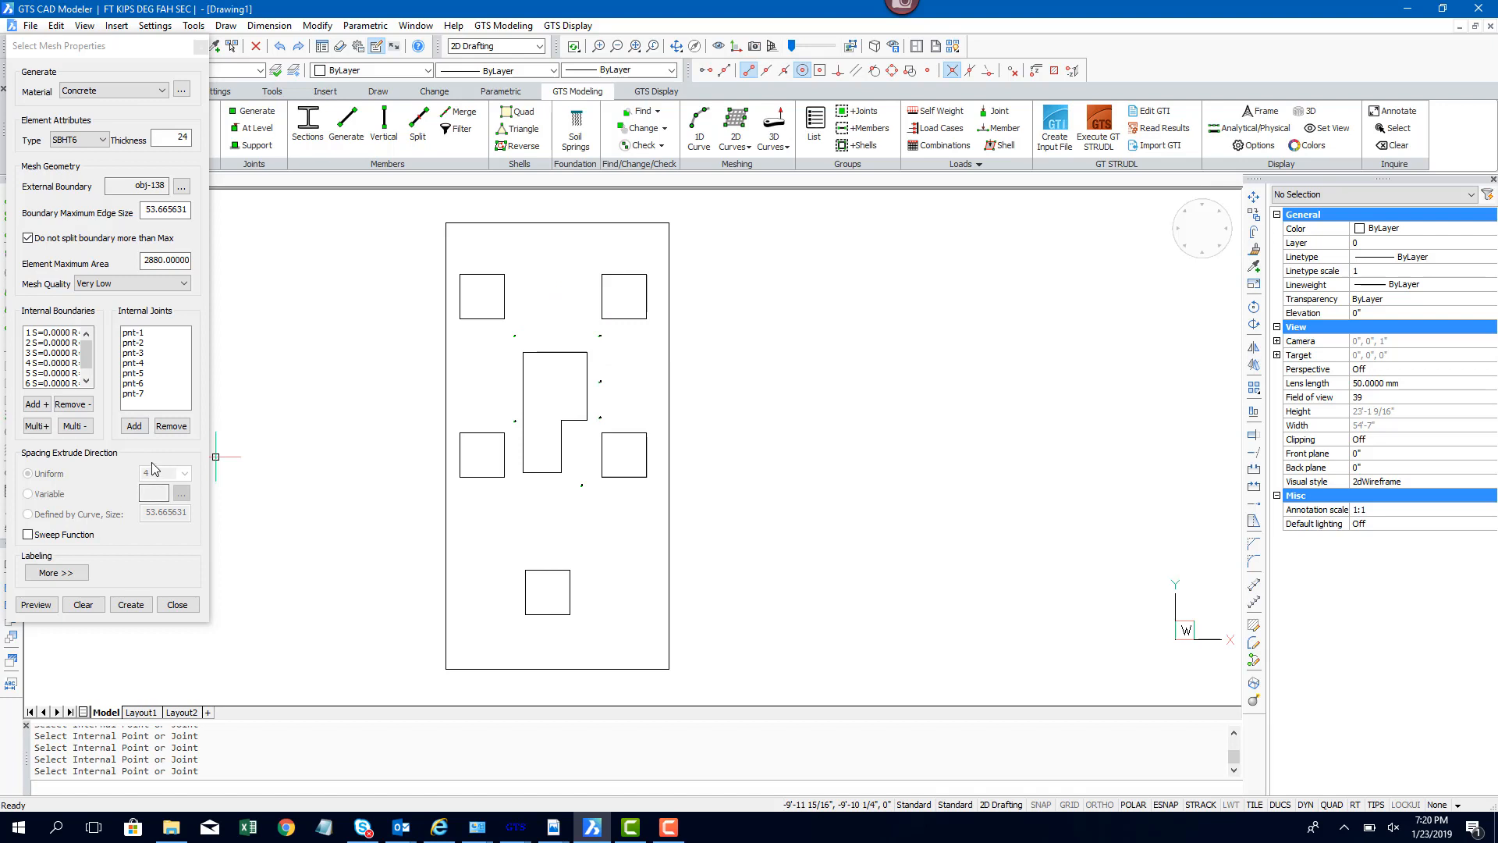
Step: Preview the mesh and interrupt the long-running mesh generation
{"action": "left_click", "coordinate": [49, 608]}
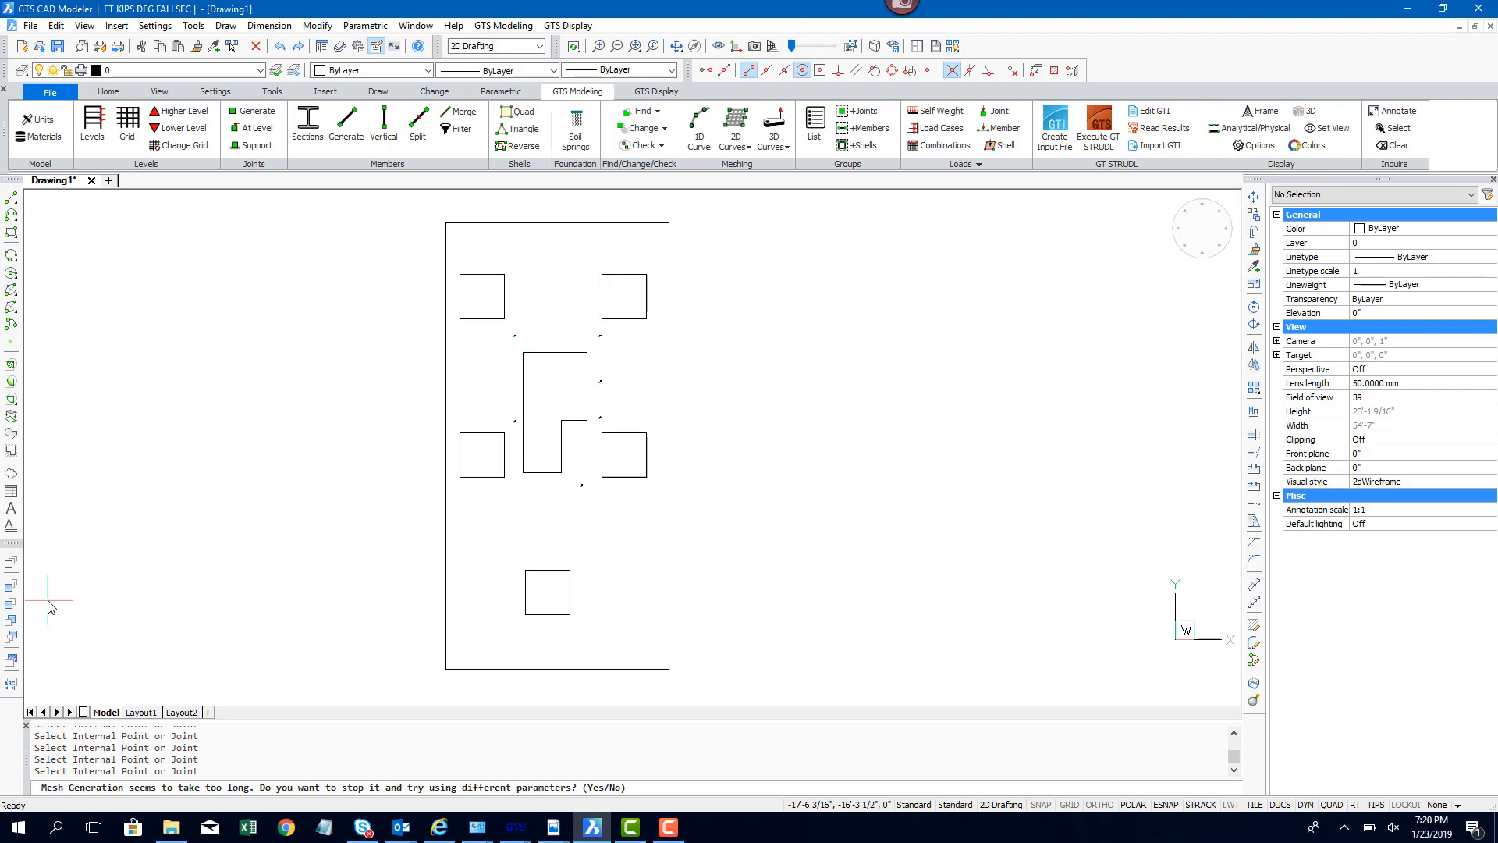
{"action": "key", "text": "Return"}
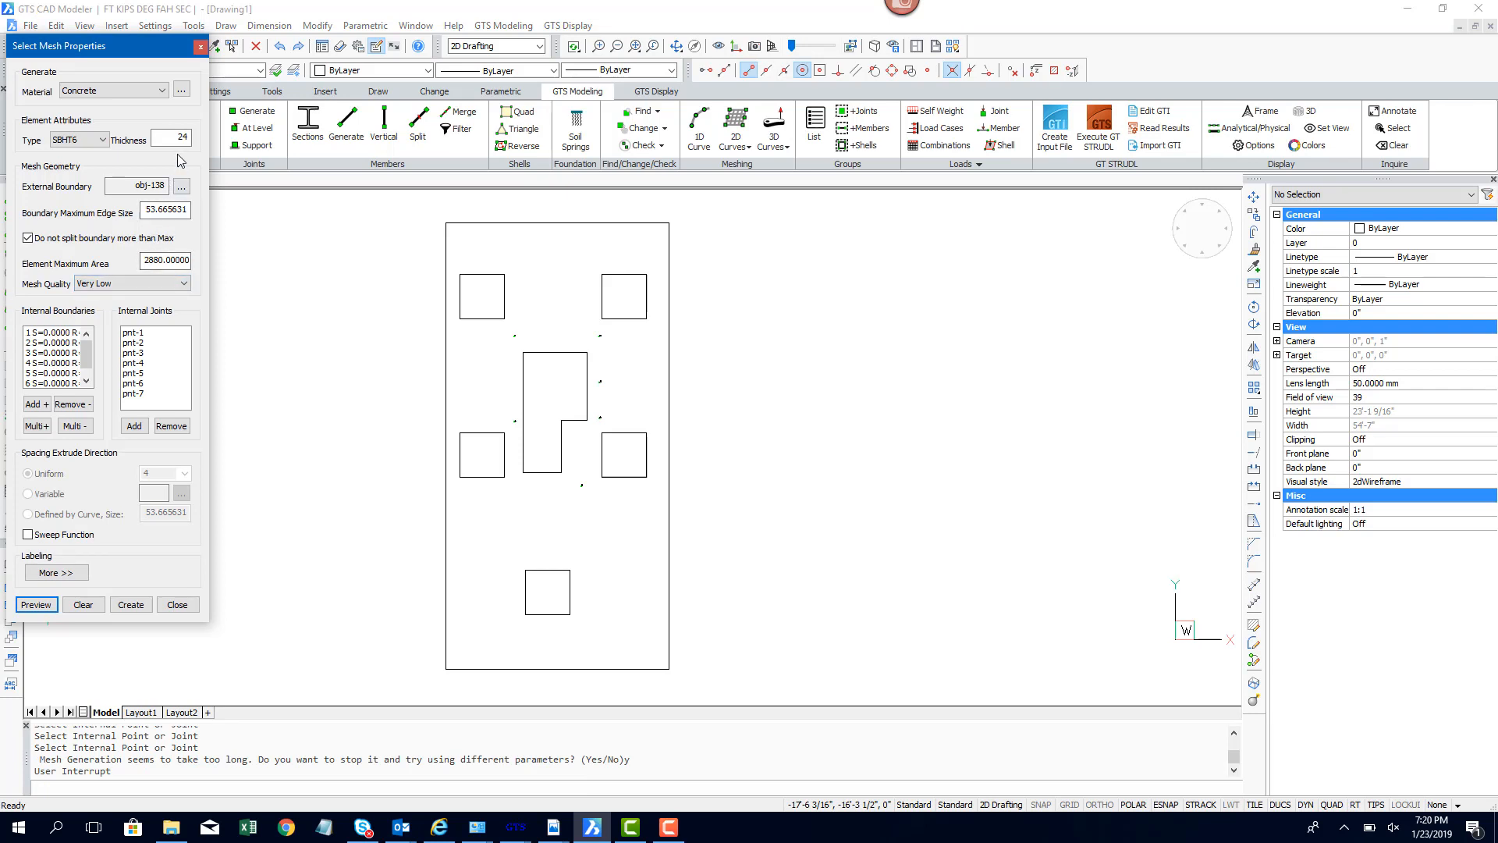
Step: Set the boundary maximum edge size to 0.5 and preview the mesh
{"action": "double_click", "coordinate": [170, 209]}
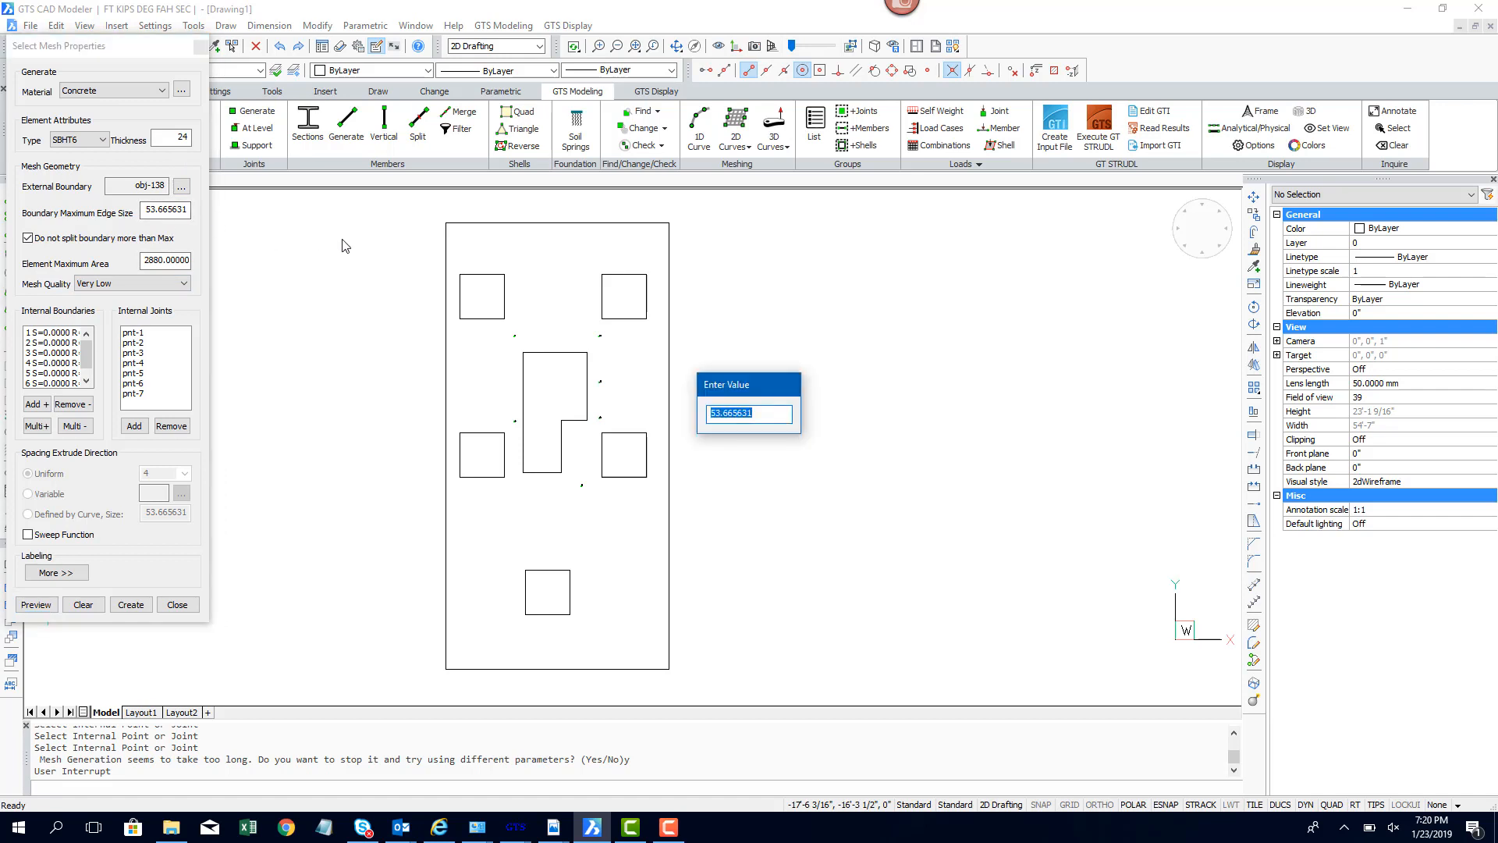
{"action": "type", "text": "0.5"}
{"action": "key", "text": "Return"}
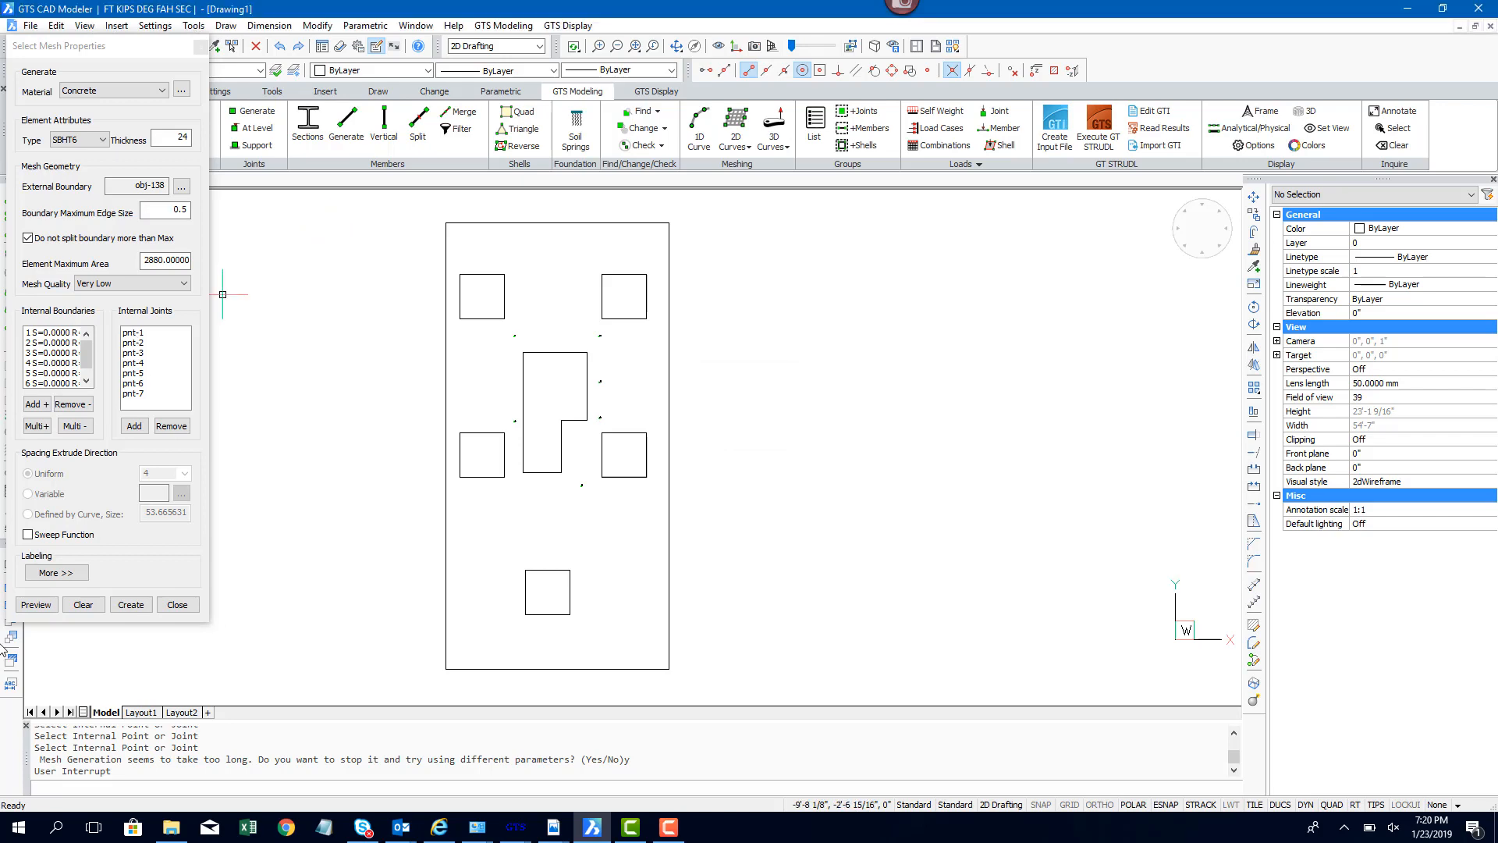
{"action": "left_click", "coordinate": [34, 606]}
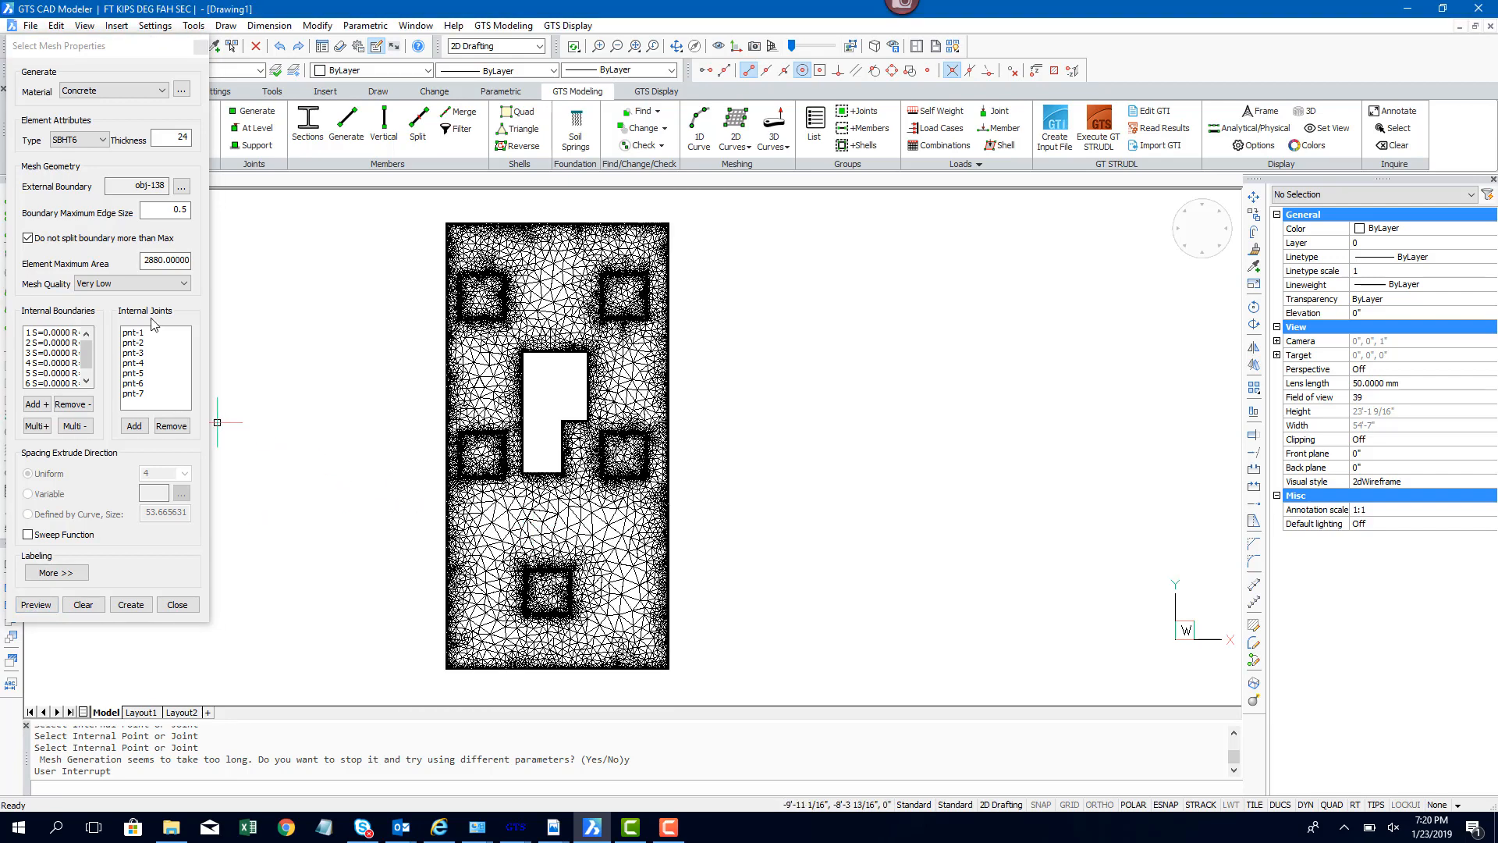
Step: Set the boundary maximum edge size to 1, preview the mesh, and create it
{"action": "left_click", "coordinate": [168, 211]}
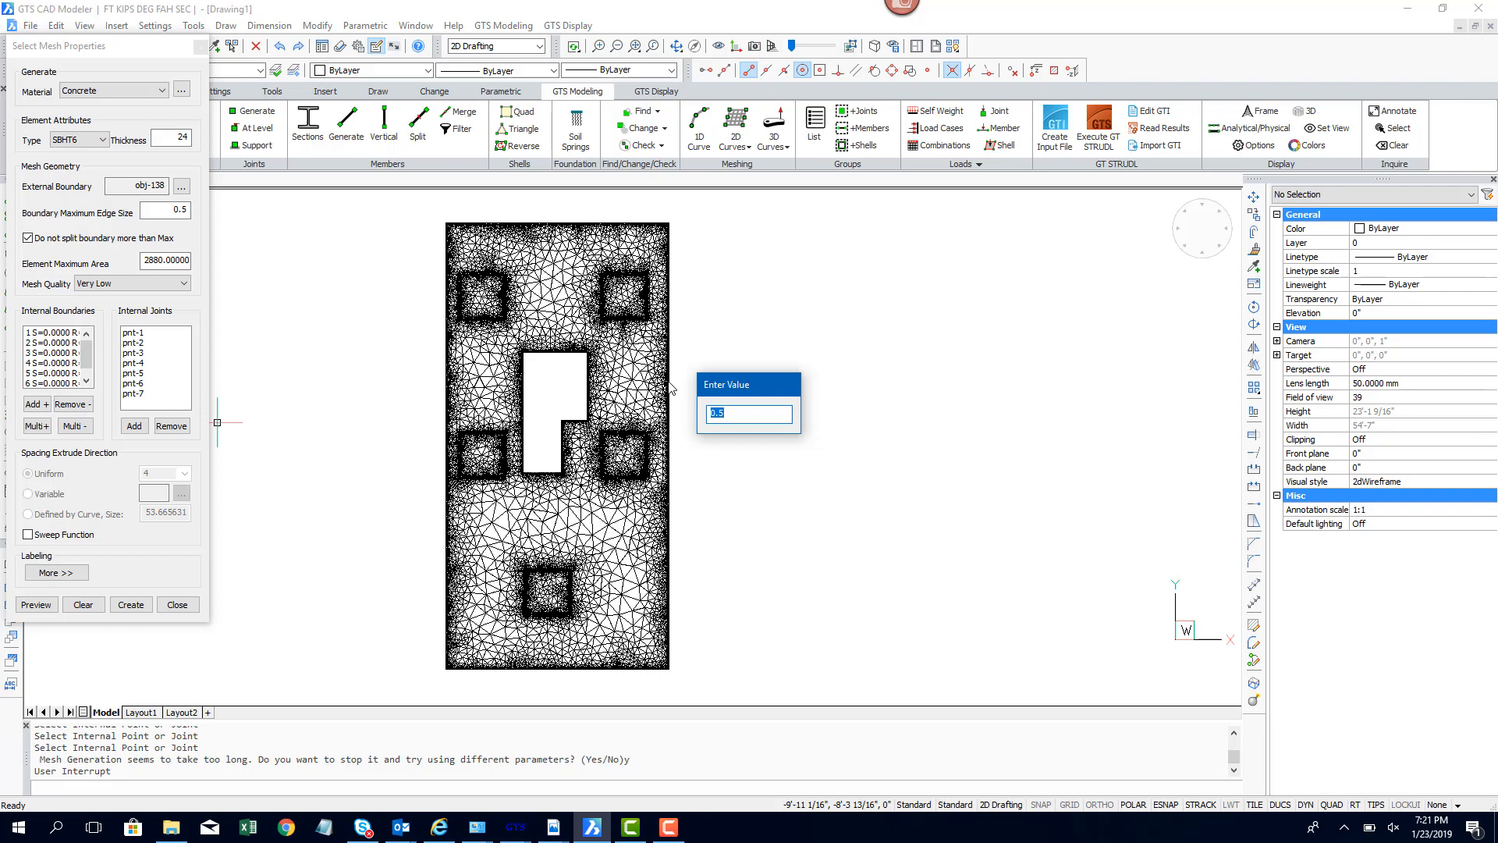
{"action": "type", "text": "1"}
{"action": "key", "text": "Return"}
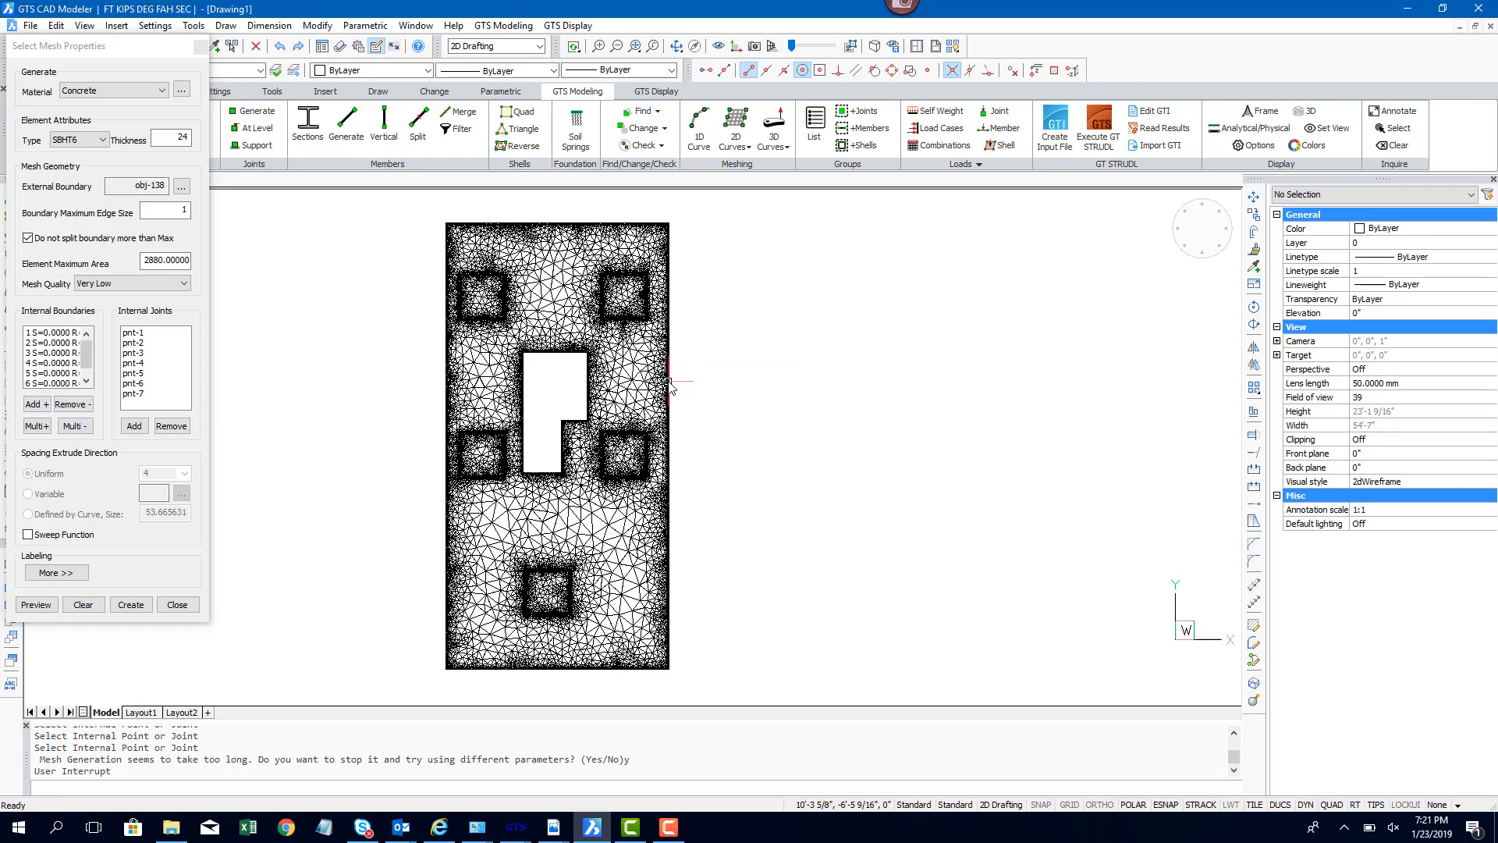
{"action": "left_click", "coordinate": [35, 605]}
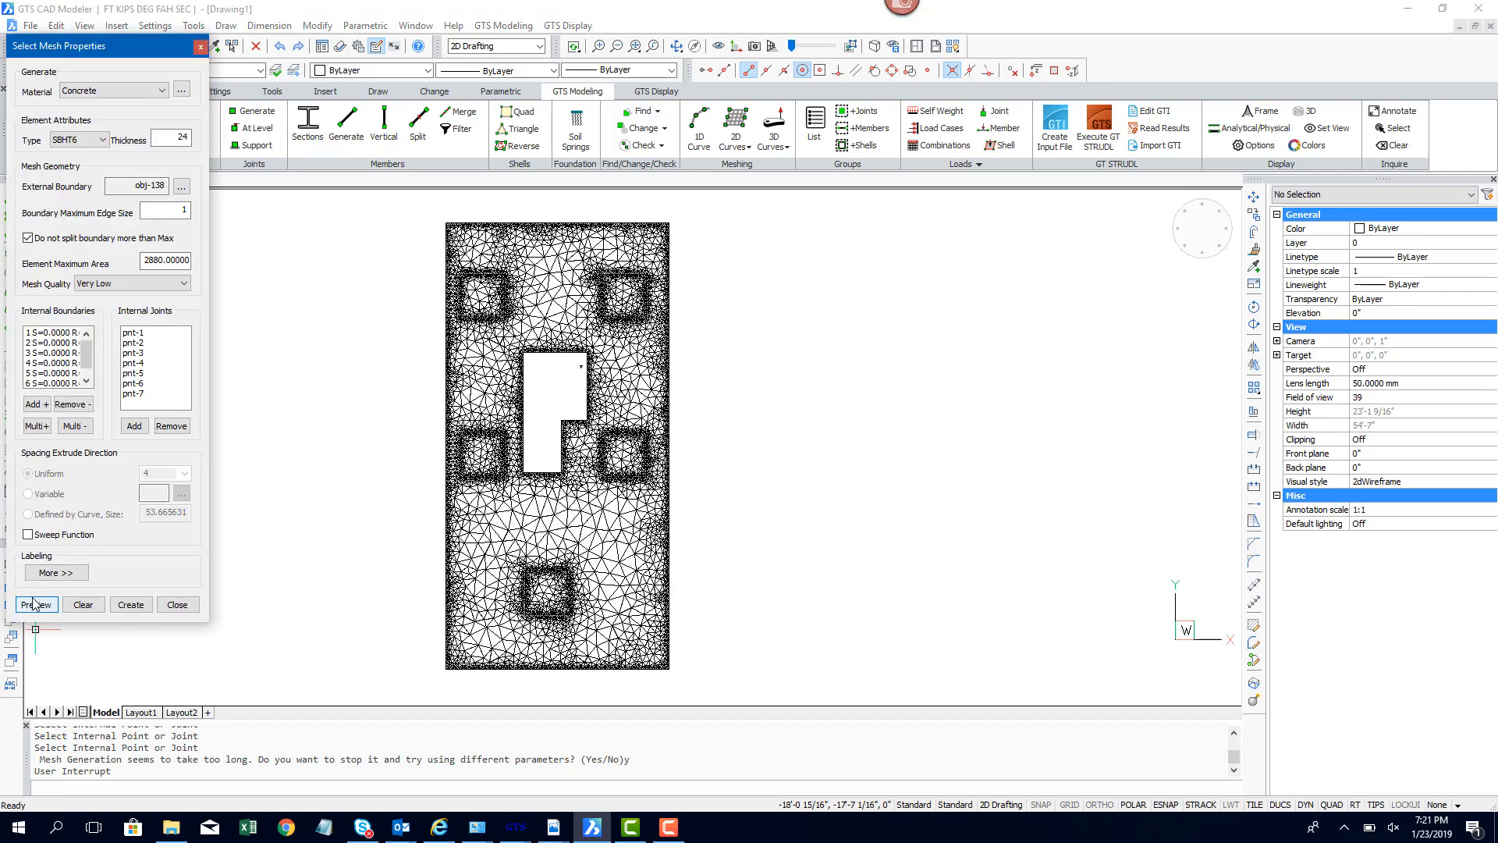
{"action": "left_click", "coordinate": [141, 606]}
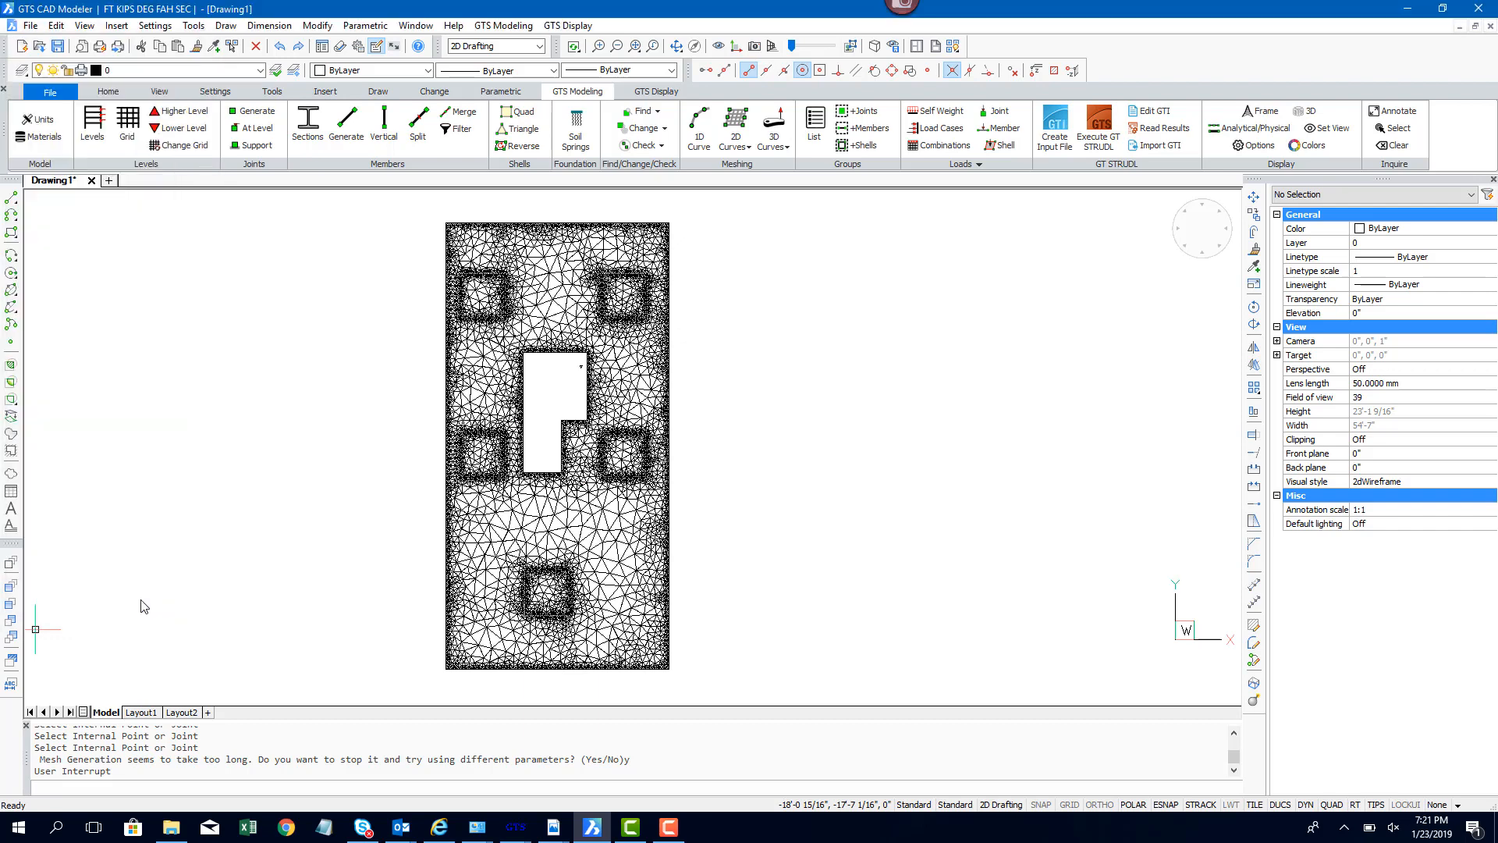